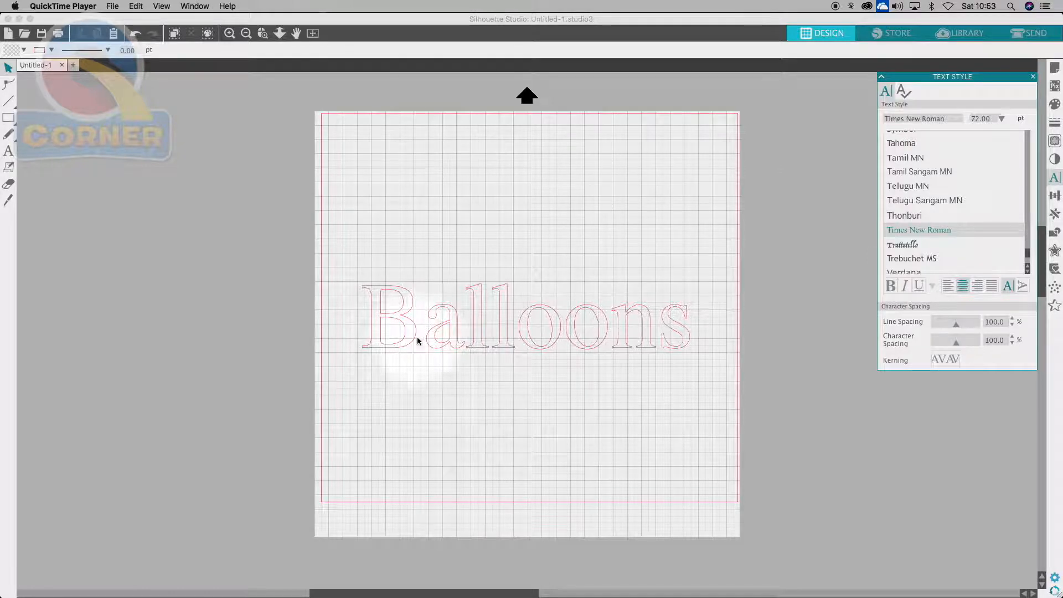
# - Bring Silhouette Studio to the front, showing the 72 pt Times New Roman 'Balloons' design
pyautogui.click(410, 333)
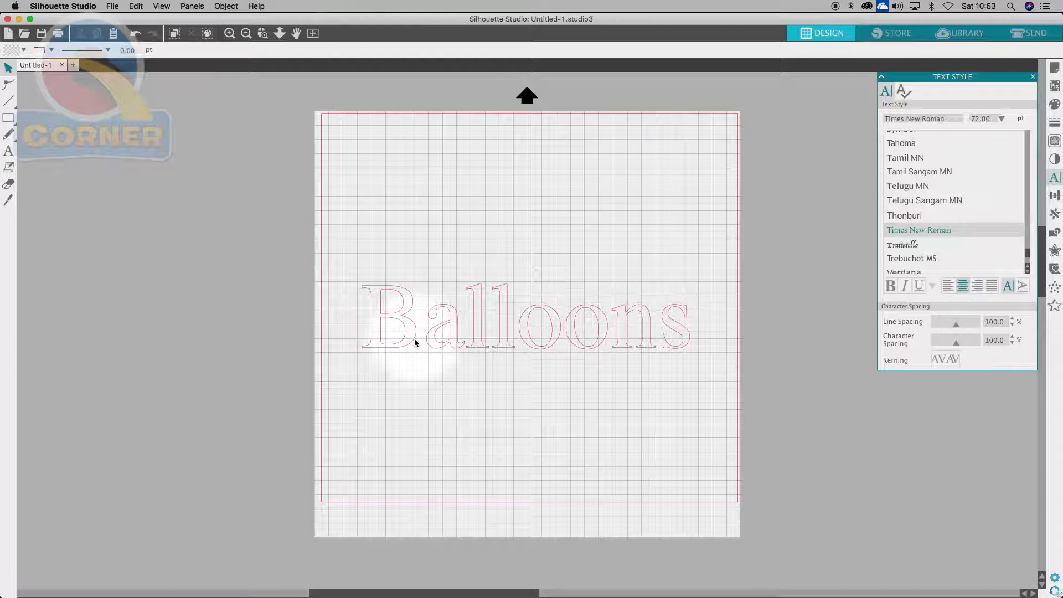
# - Select the Balloons text and preview an outward offset from the Offset panel
pyautogui.click(416, 338)
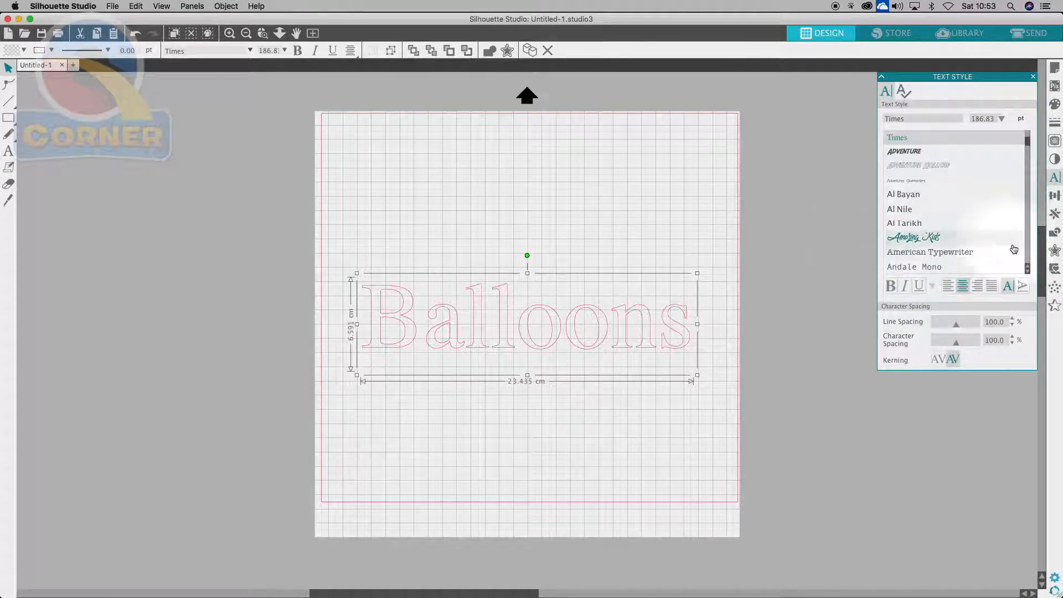
pyautogui.click(1055, 251)
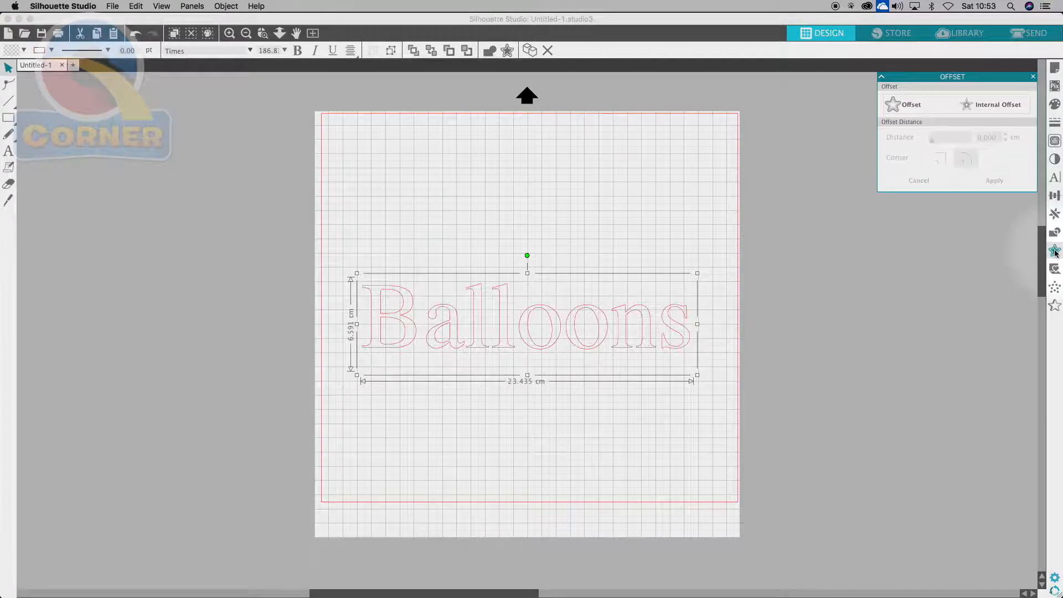
pyautogui.click(911, 105)
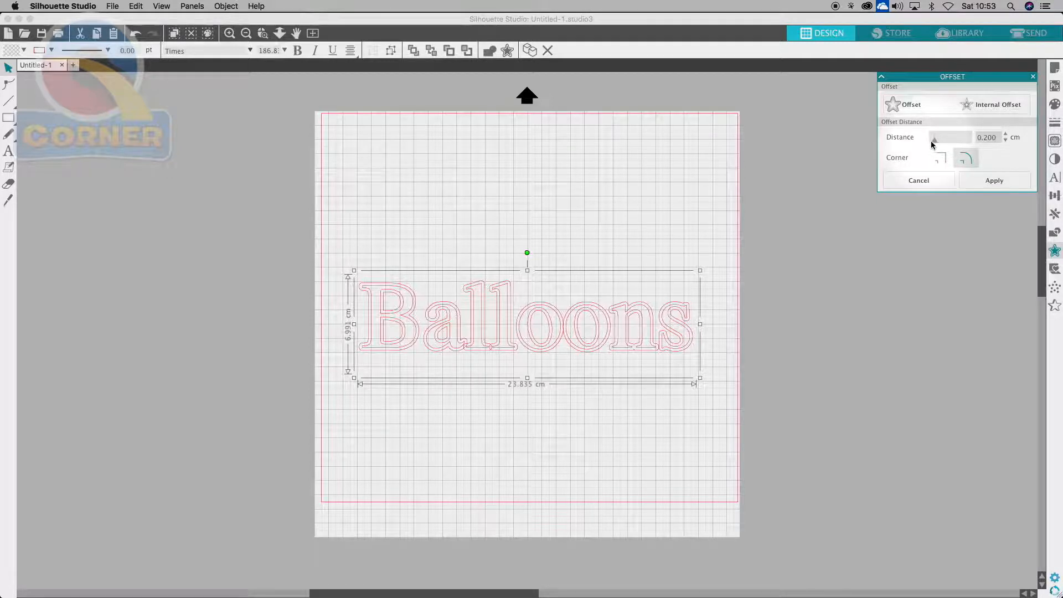
# - Set the offset distance to 0.2 cm and apply it around the Balloons letters
pyautogui.moveTo(936, 143)
pyautogui.mouseDown()
pyautogui.moveTo(953, 144)
pyautogui.moveTo(938, 142)
pyautogui.mouseUp()
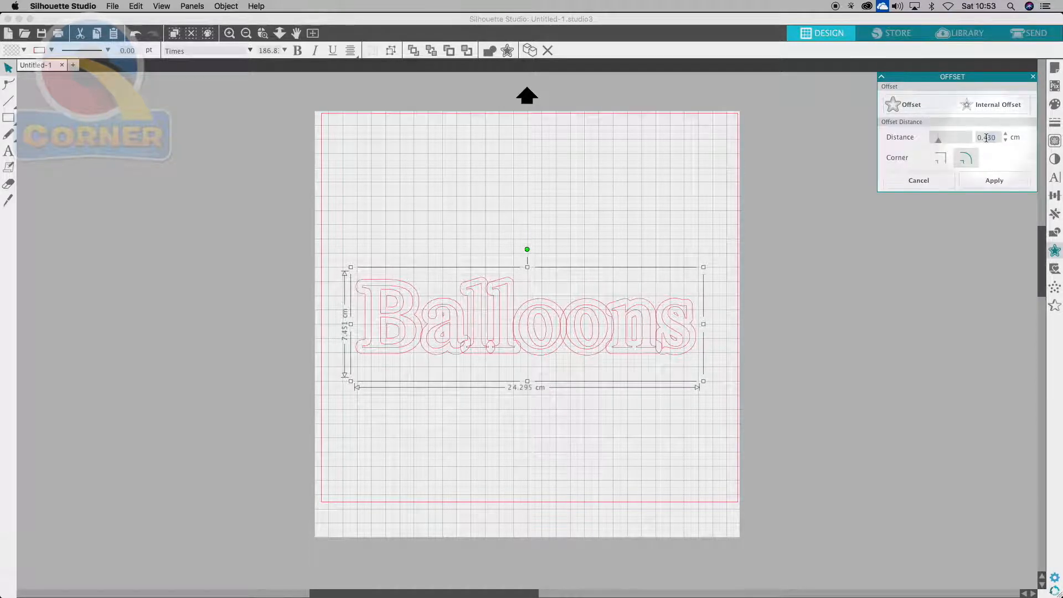
pyautogui.press('BackSpace')
pyautogui.write('2')
pyautogui.click(994, 180)
pyautogui.click(828, 249)
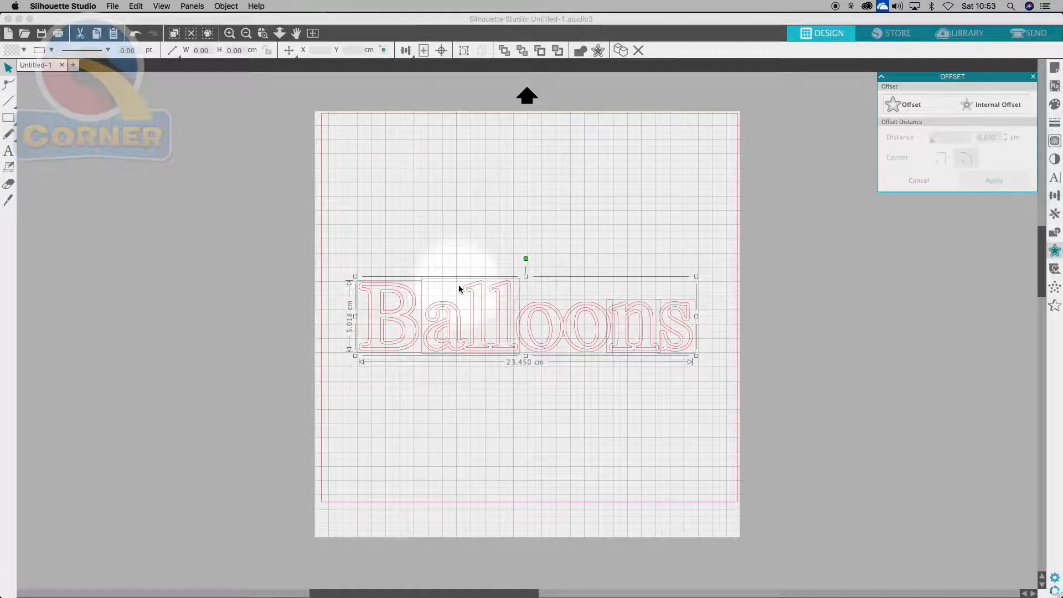
# - Colour the offset outline blue in Line Style's Line Color options, leaving the letters red
pyautogui.click(1056, 124)
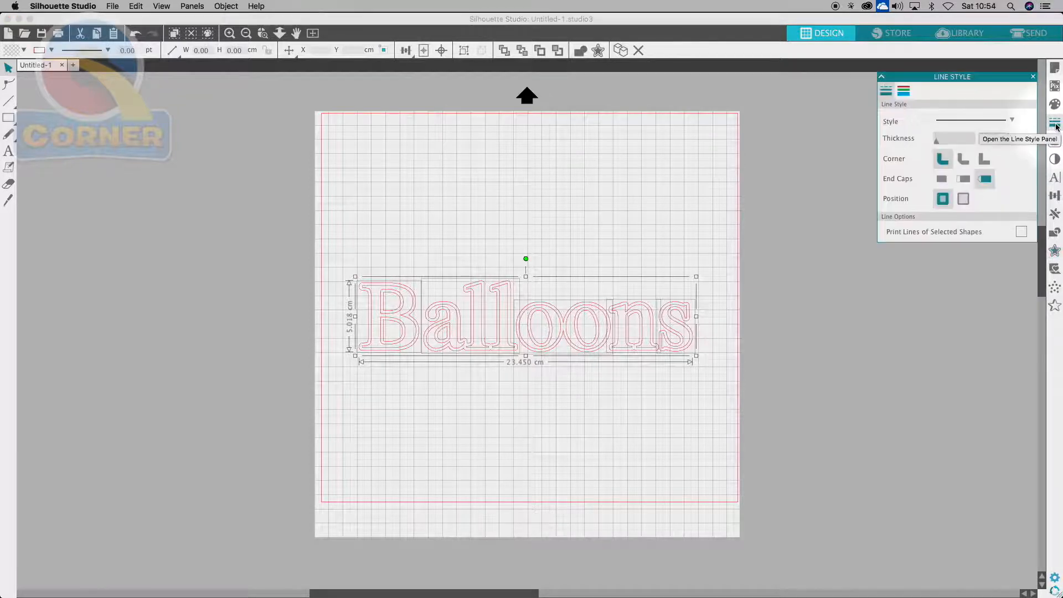
pyautogui.click(905, 91)
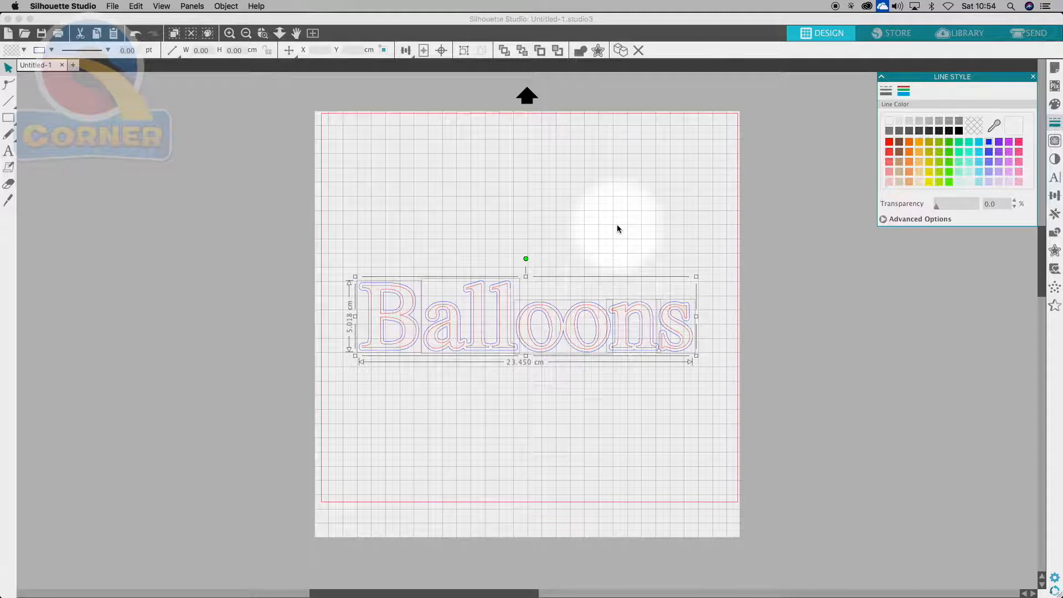
pyautogui.click(441, 434)
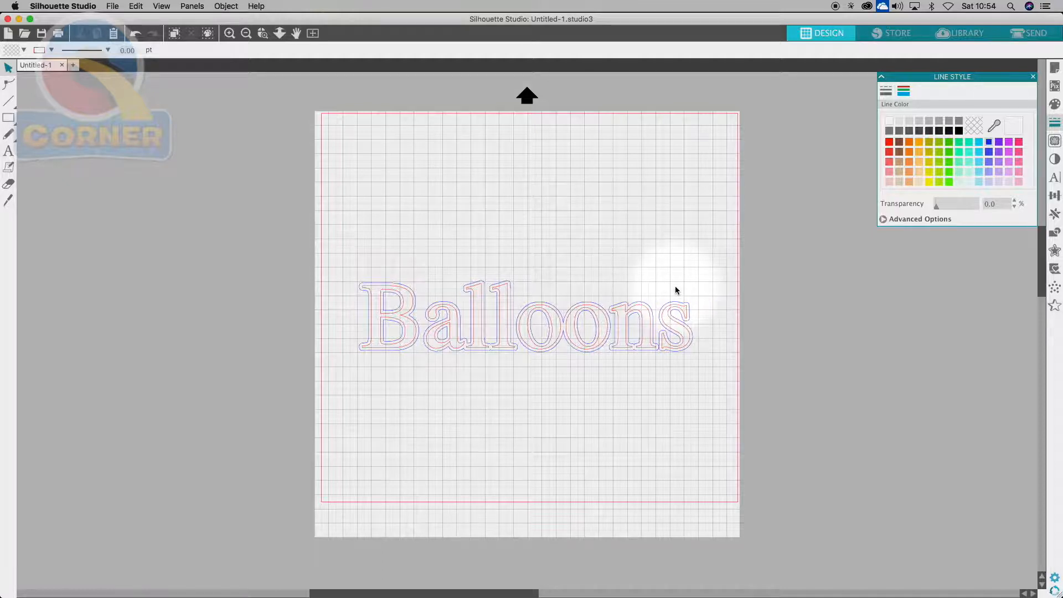
# - Use Select by Color to pick the red-line shapes, then the blue-line shapes, ending on blue
pyautogui.click(209, 35)
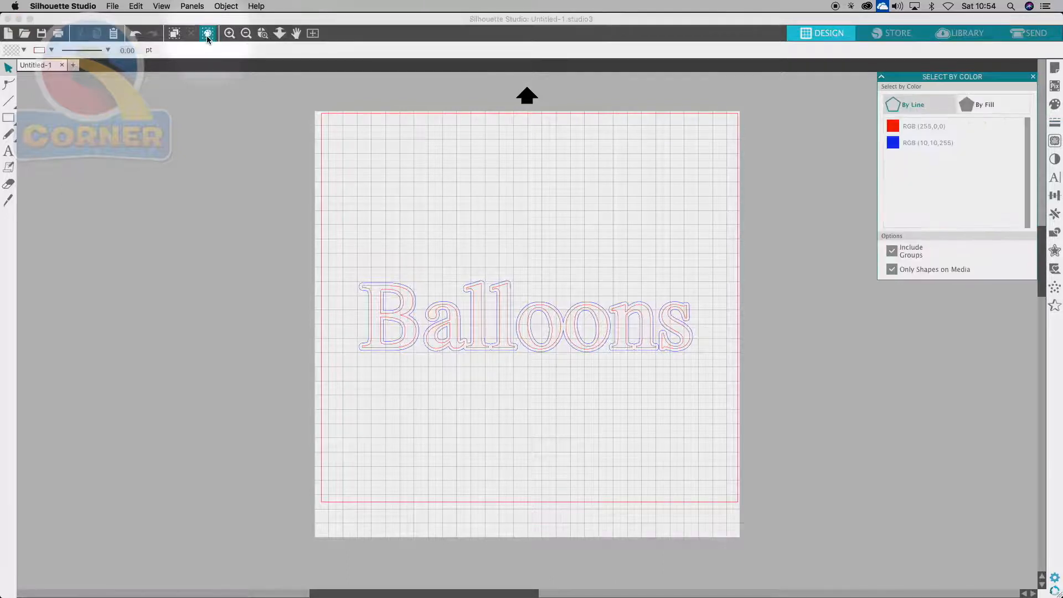
pyautogui.click(921, 123)
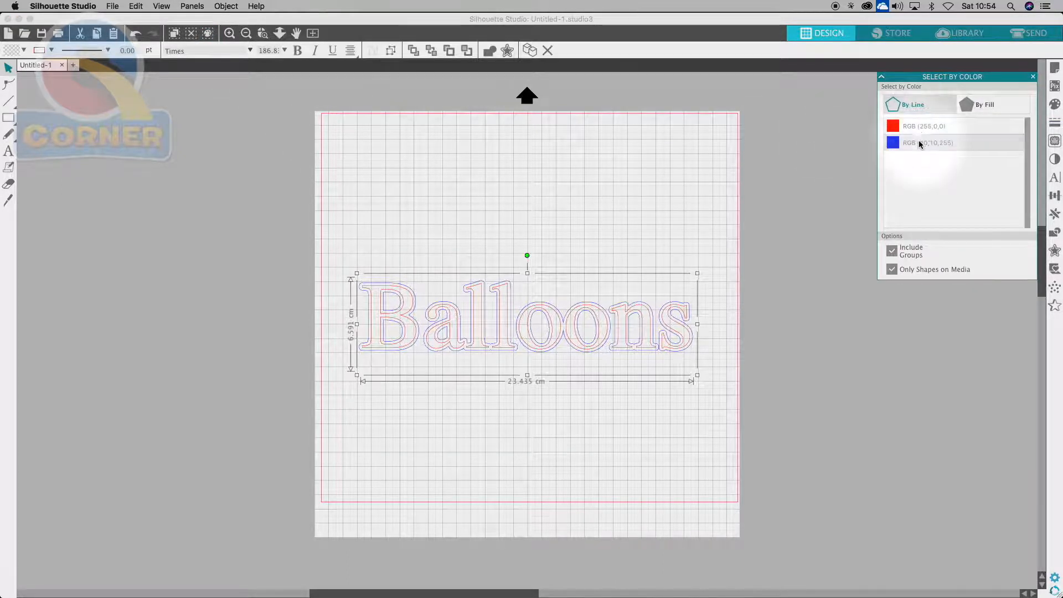
pyautogui.click(919, 142)
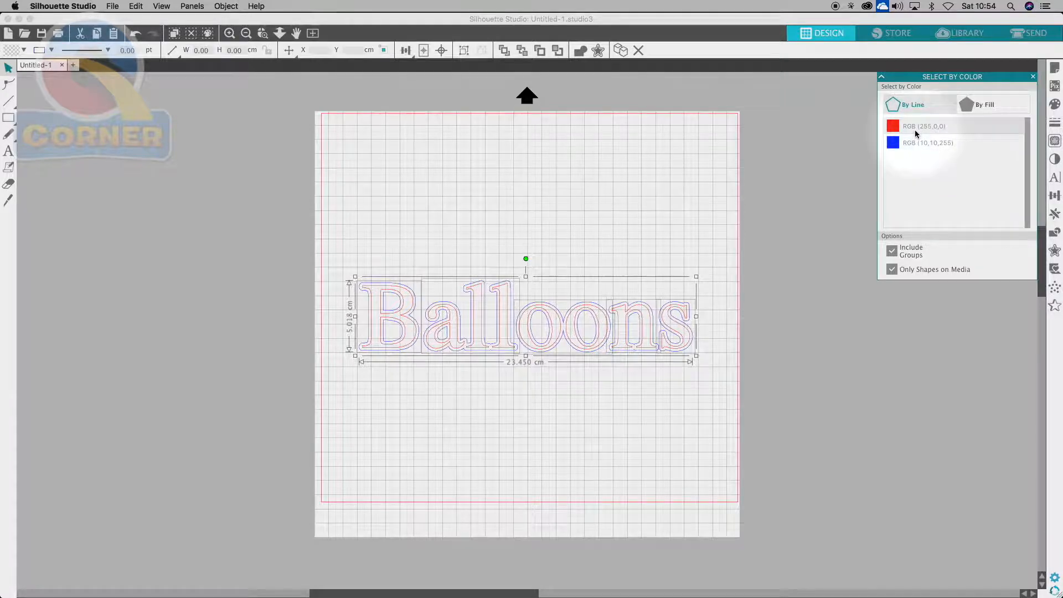
pyautogui.click(915, 128)
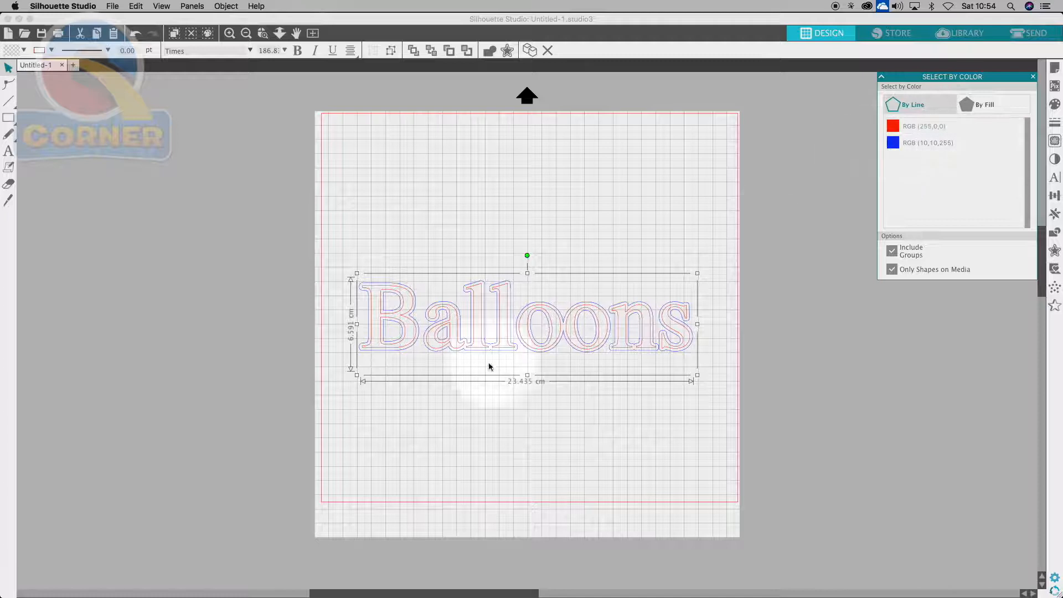
pyautogui.click(919, 143)
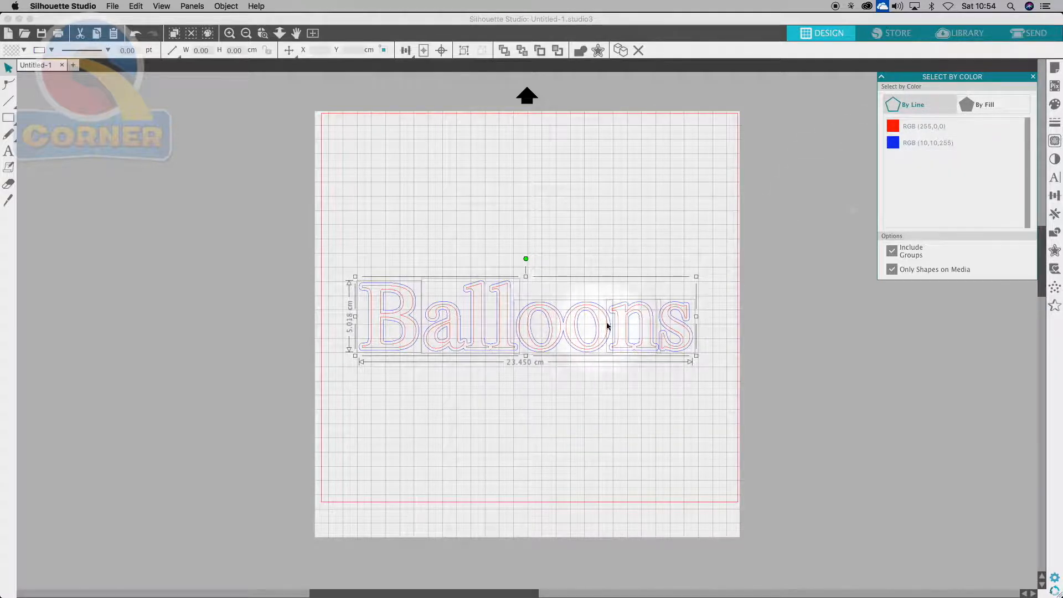
# - Group the blue offset outlines into one object
pyautogui.rightClick(656, 304)
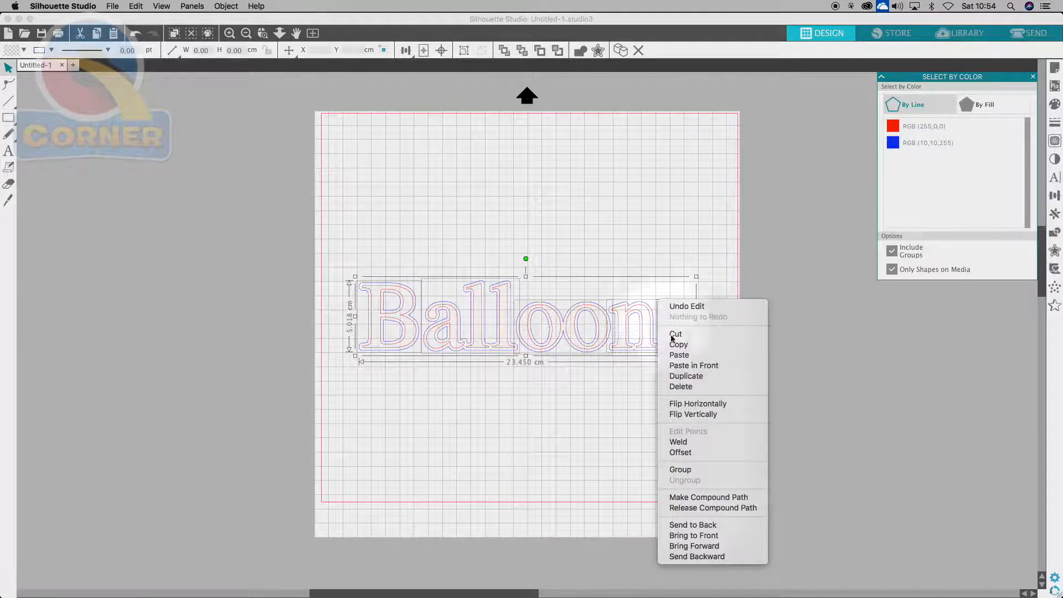
pyautogui.click(680, 470)
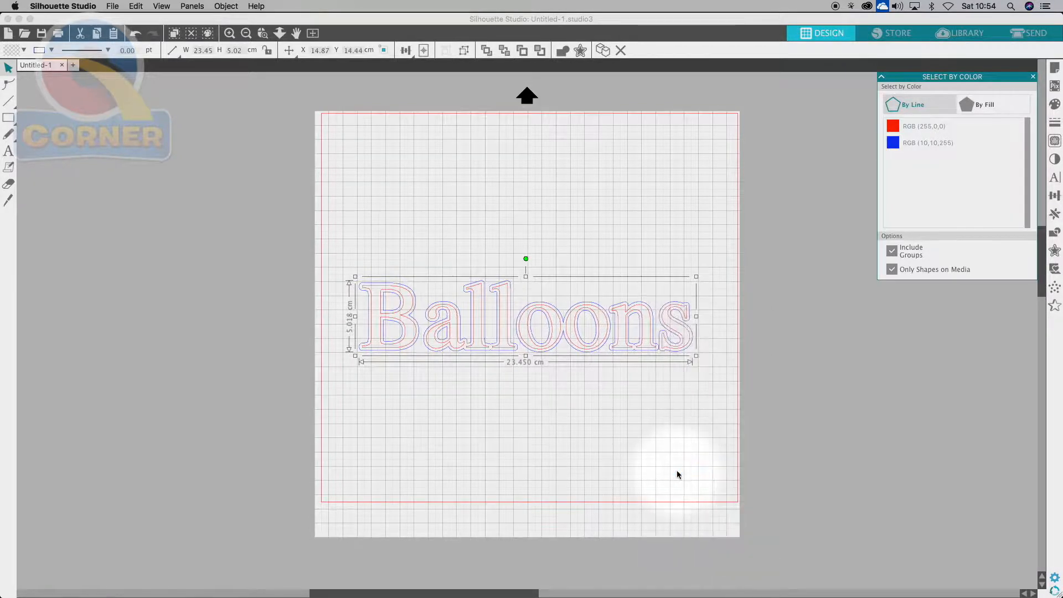
pyautogui.click(624, 451)
# - Drag the red and blue words apart, then undo both moves to restack them
pyautogui.moveTo(587, 307); pyautogui.dragTo(607, 187)
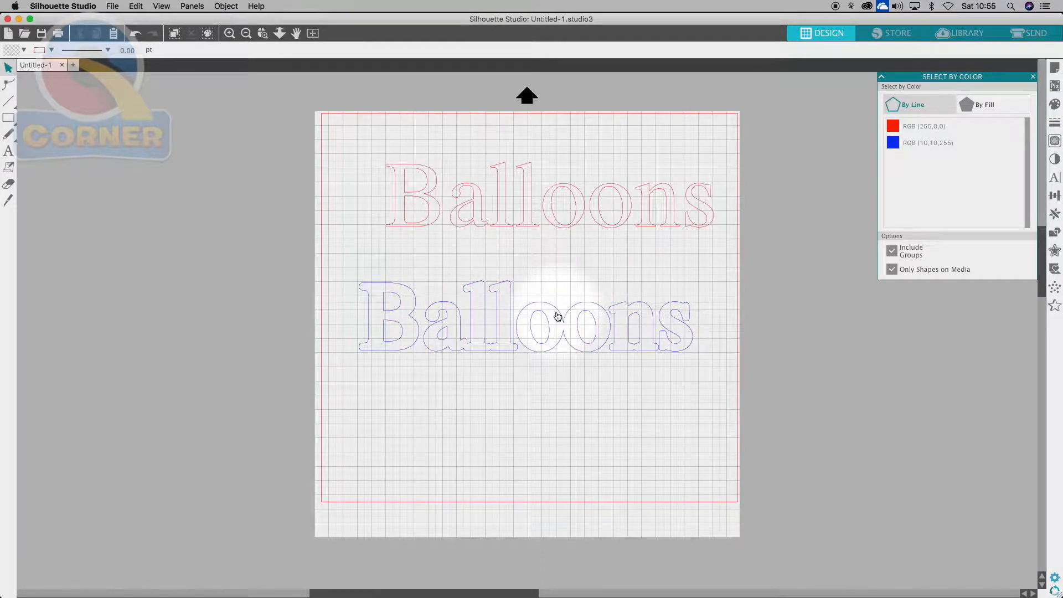
pyautogui.moveTo(558, 317); pyautogui.dragTo(578, 416)
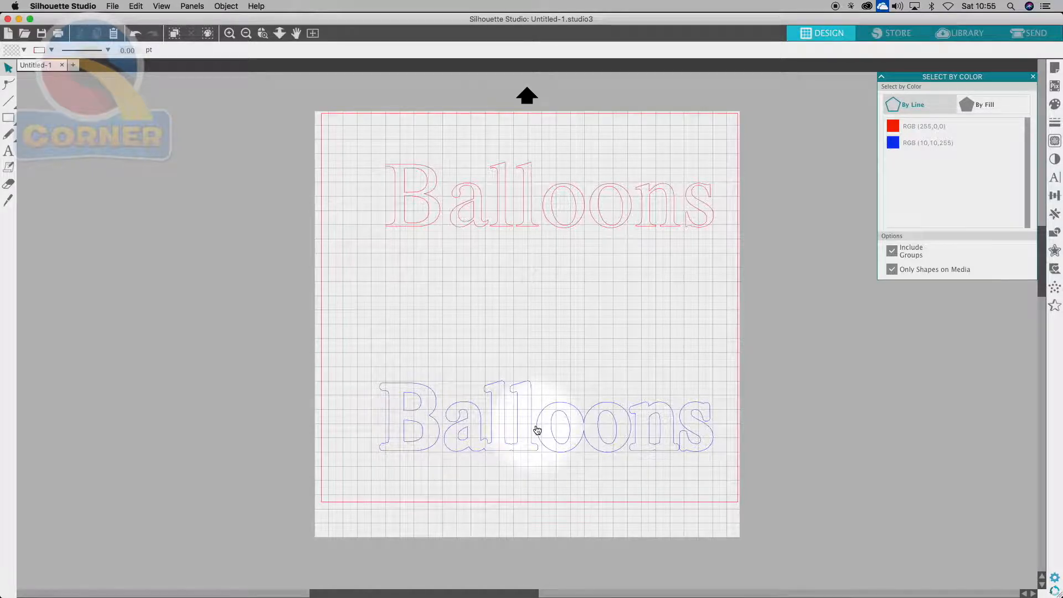
pyautogui.click(137, 5)
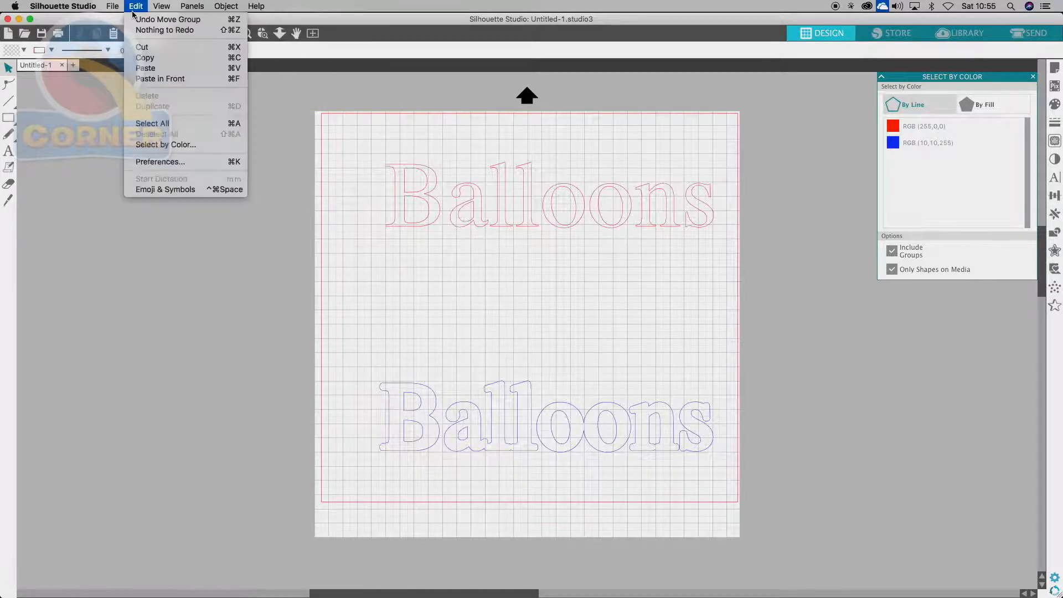
pyautogui.click(230, 24)
pyautogui.press('super+z')
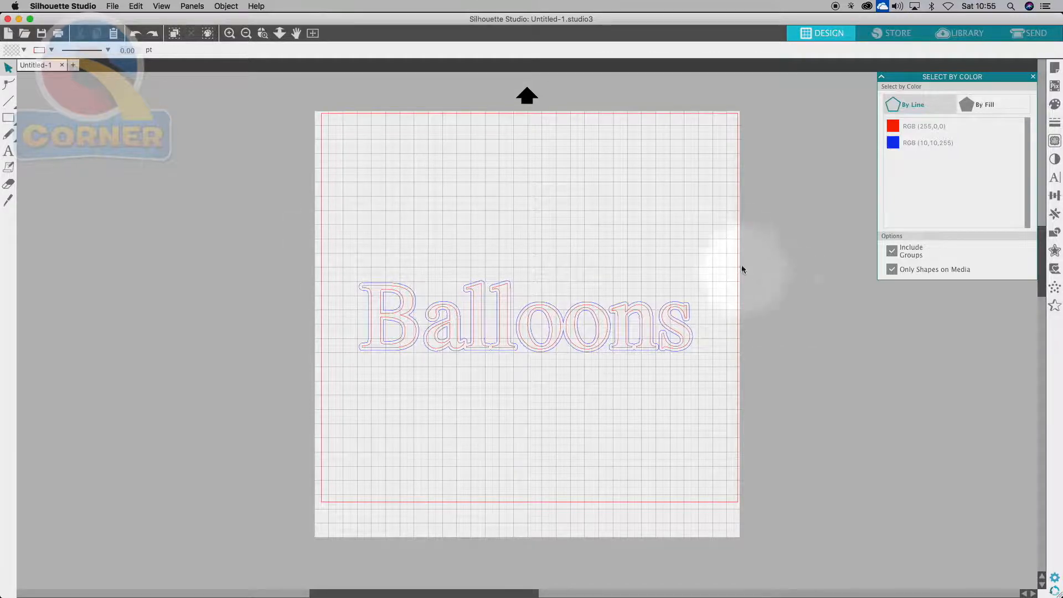
# - Group the red letters with the blue outline and shift the group slightly up the mat
pyautogui.click(559, 347)
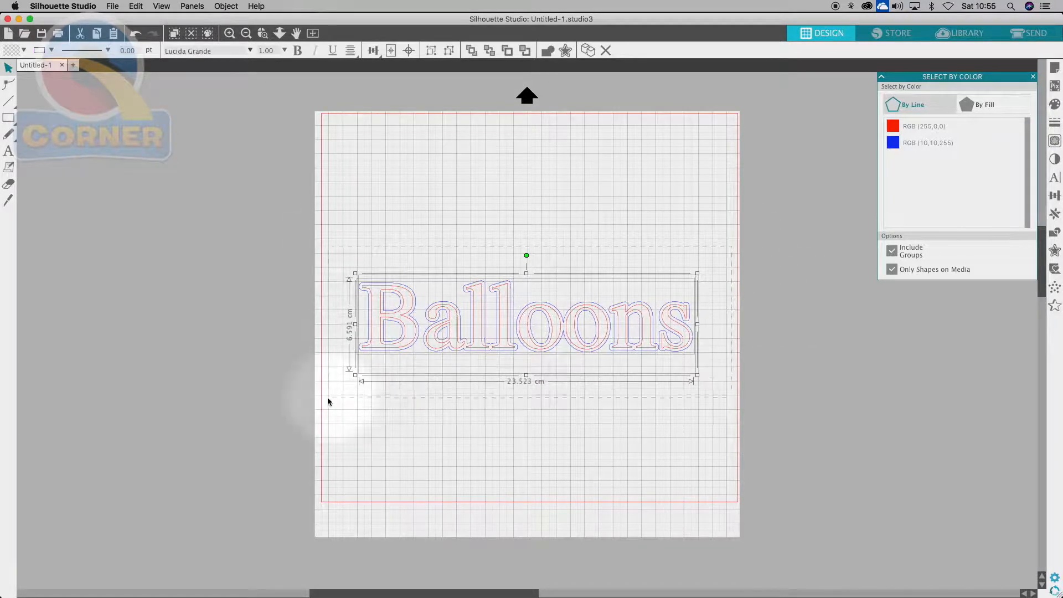
pyautogui.click(744, 224)
pyautogui.click(496, 321)
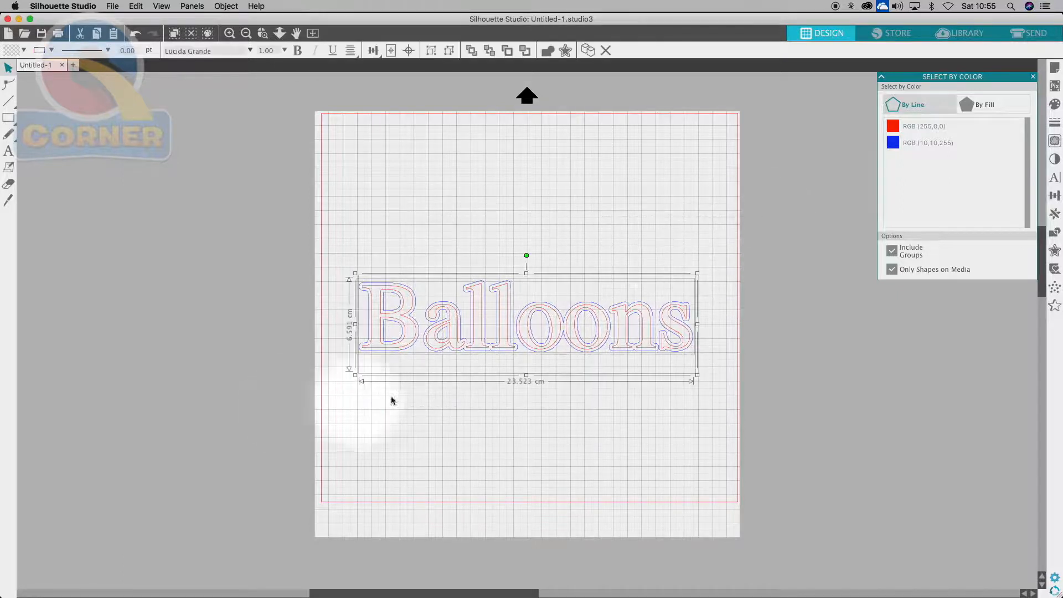
pyautogui.rightClick(527, 327)
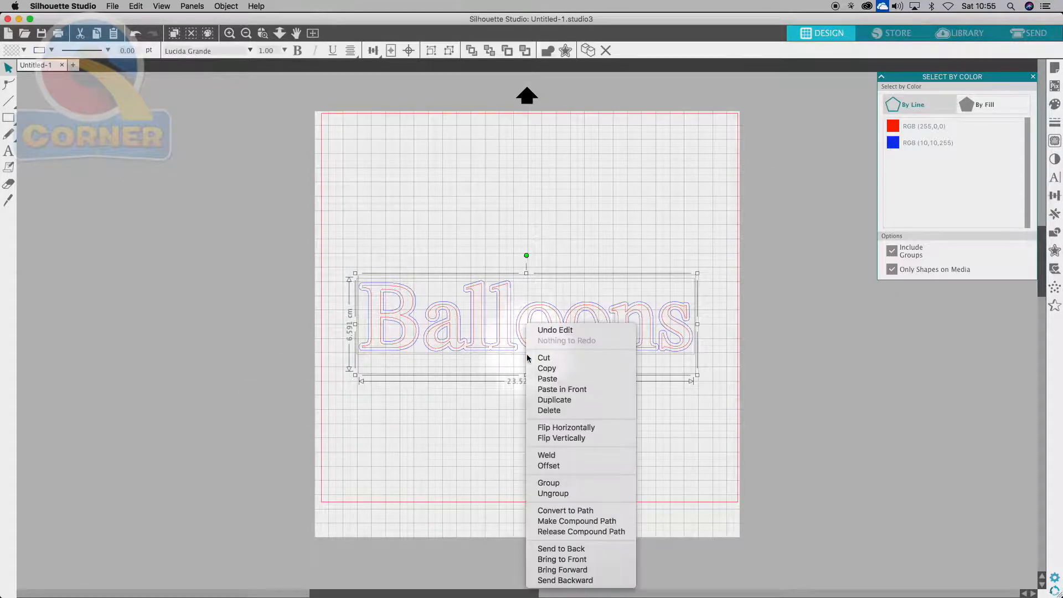
pyautogui.click(551, 484)
pyautogui.click(752, 171)
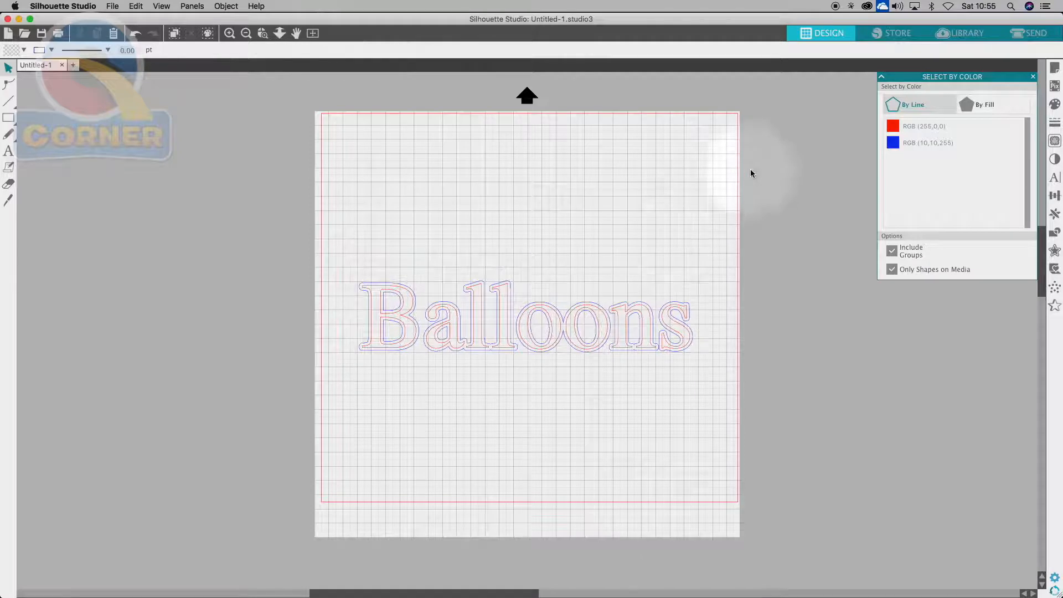
pyautogui.moveTo(618, 328); pyautogui.dragTo(611, 296)
# - Ungroup the Balloons shapes, test-move the blue outline, and undo the move
pyautogui.rightClick(611, 296)
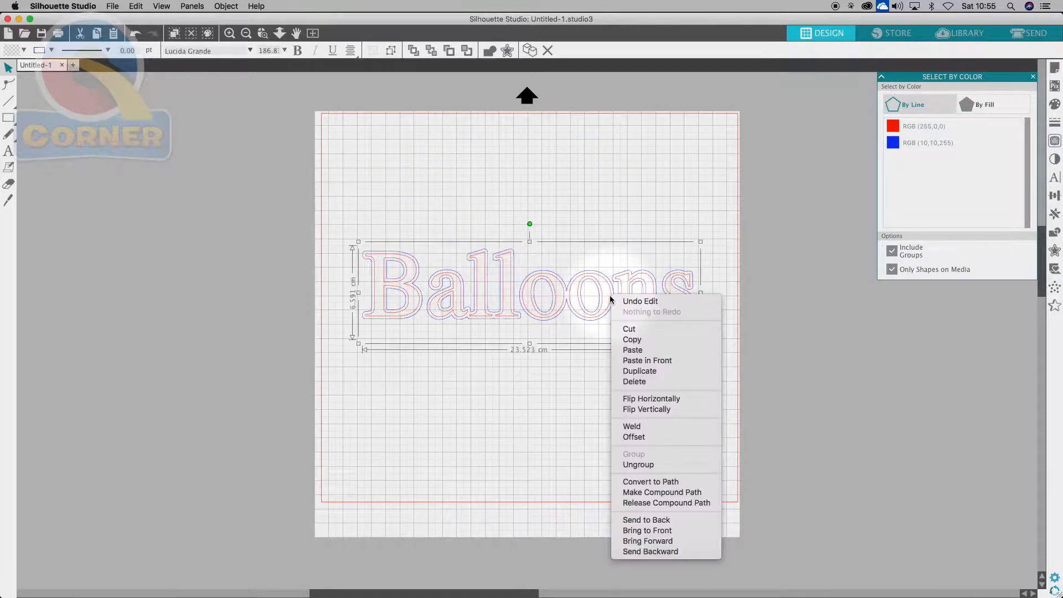
pyautogui.click(647, 467)
pyautogui.click(560, 427)
pyautogui.click(619, 331)
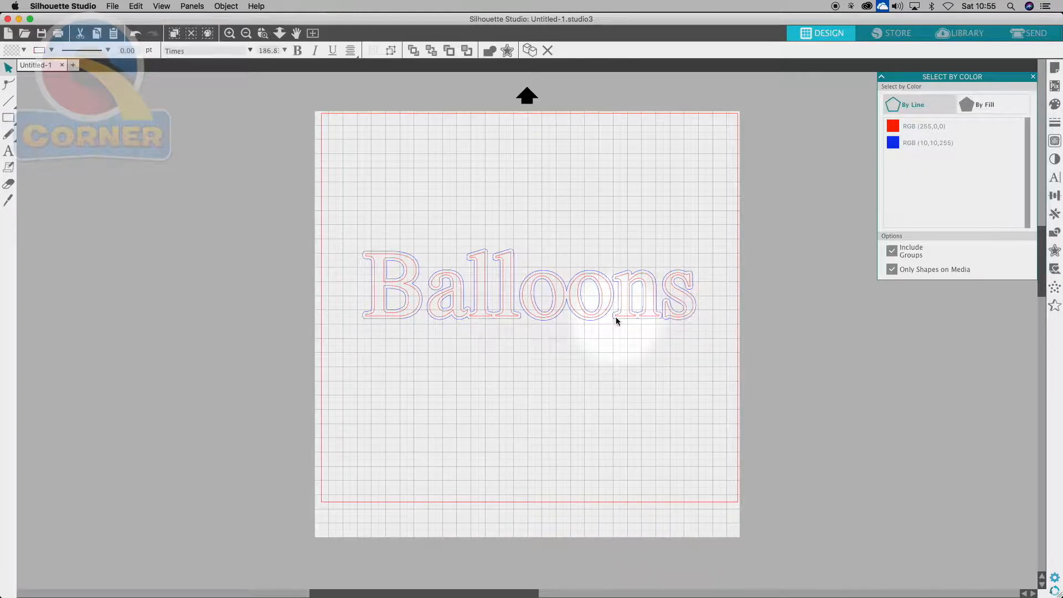
pyautogui.moveTo(612, 321); pyautogui.dragTo(598, 414)
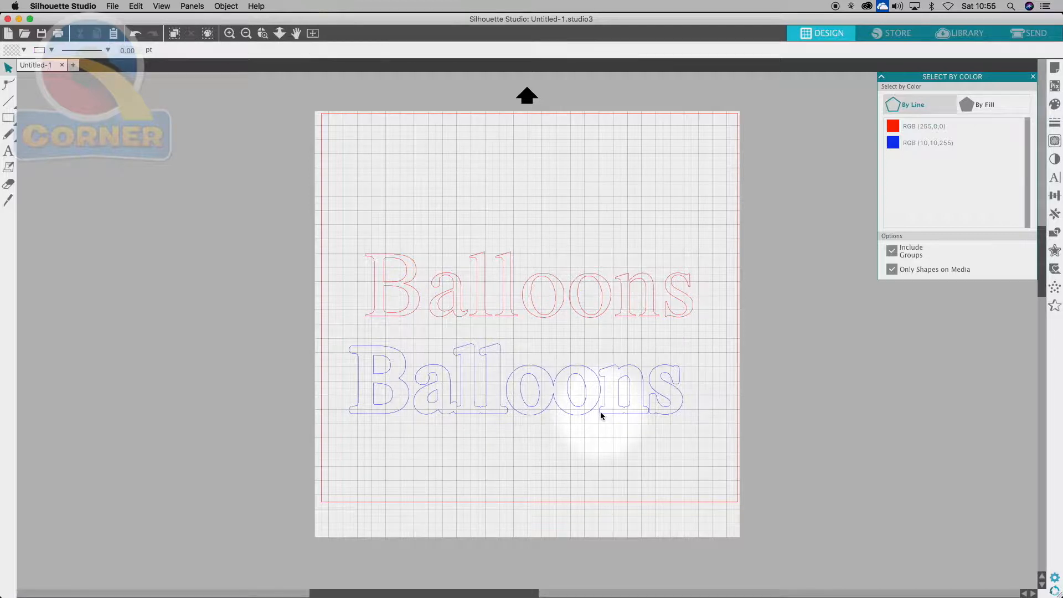
pyautogui.press('super+z')
# - Marquee-select the red letters and blue outline and regroup them into one object
pyautogui.rightClick(611, 307)
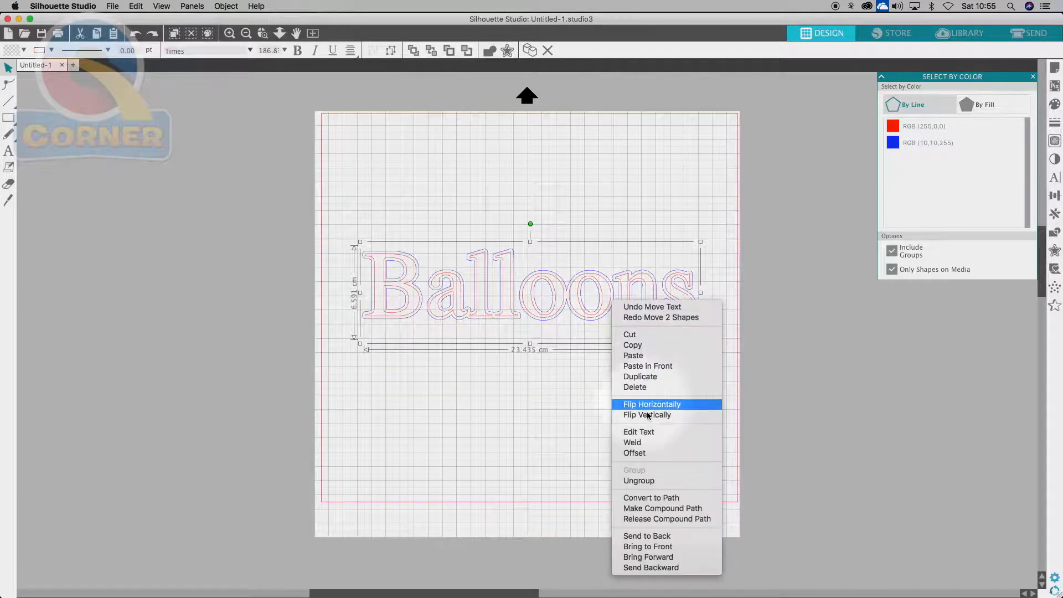
pyautogui.click(739, 197)
pyautogui.moveTo(731, 205); pyautogui.dragTo(361, 381)
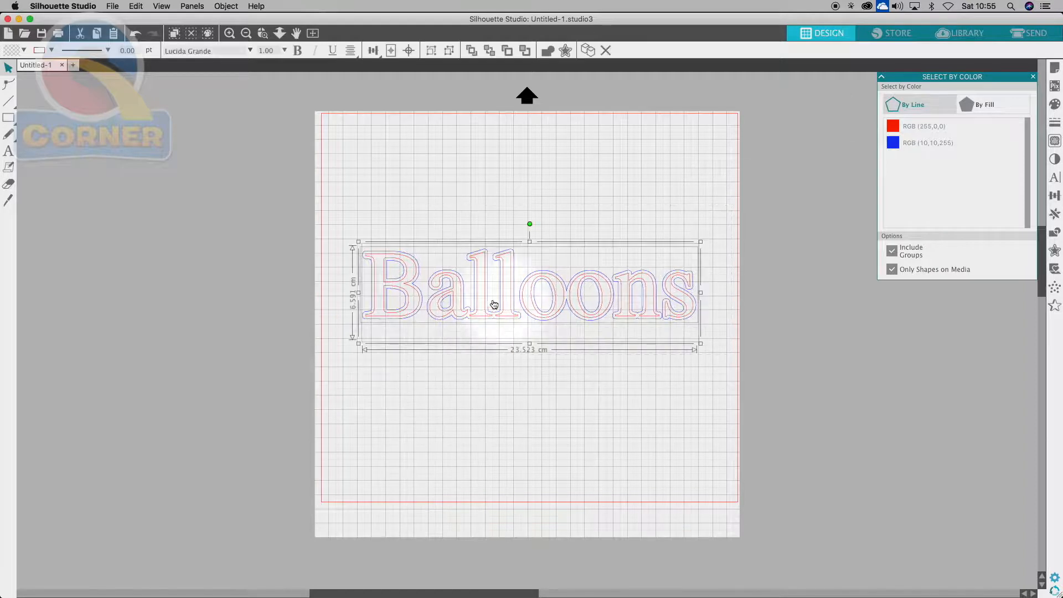
pyautogui.rightClick(455, 302)
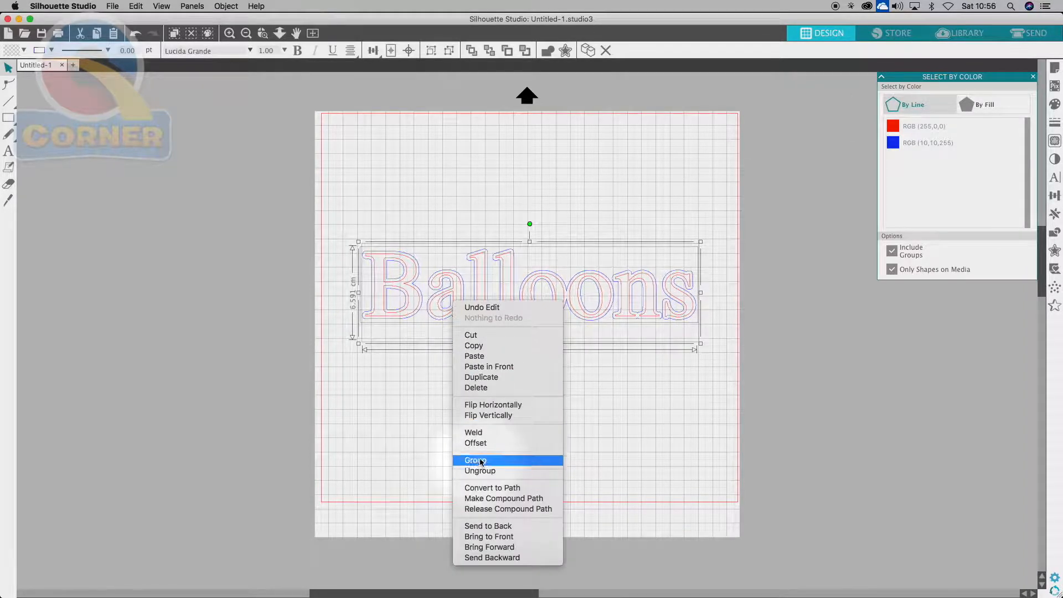
pyautogui.click(470, 461)
pyautogui.click(674, 212)
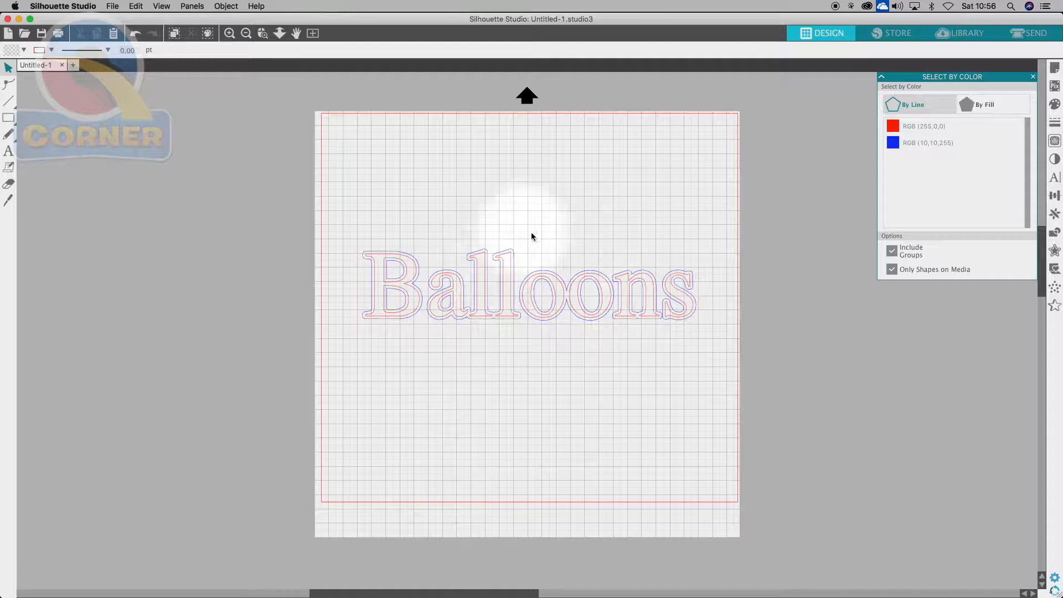
# - Draw a thin upright rectangle above the end of Balloons
pyautogui.moveTo(14, 119)
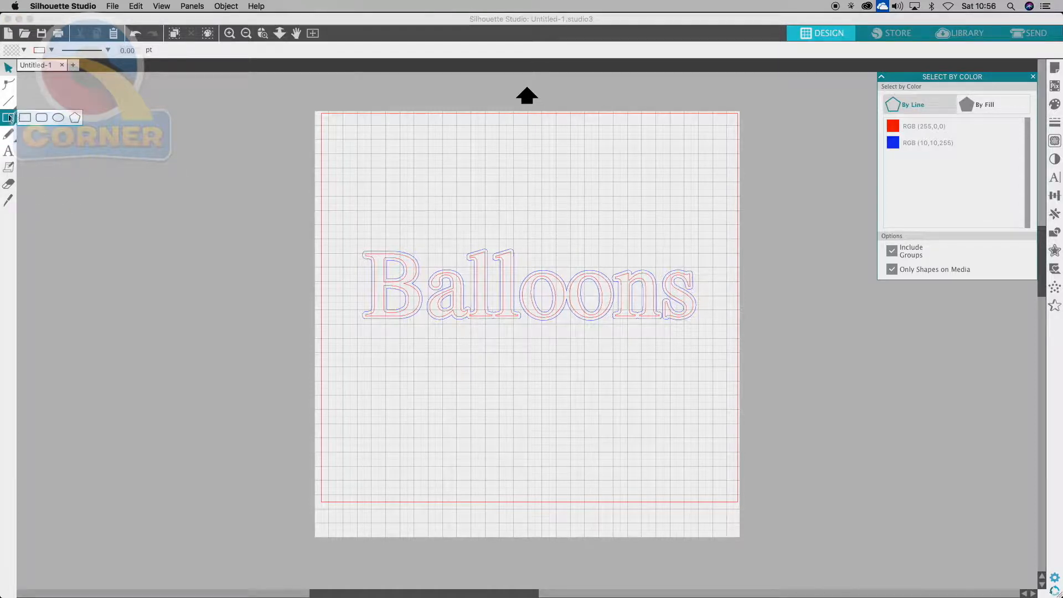
pyautogui.click(24, 117)
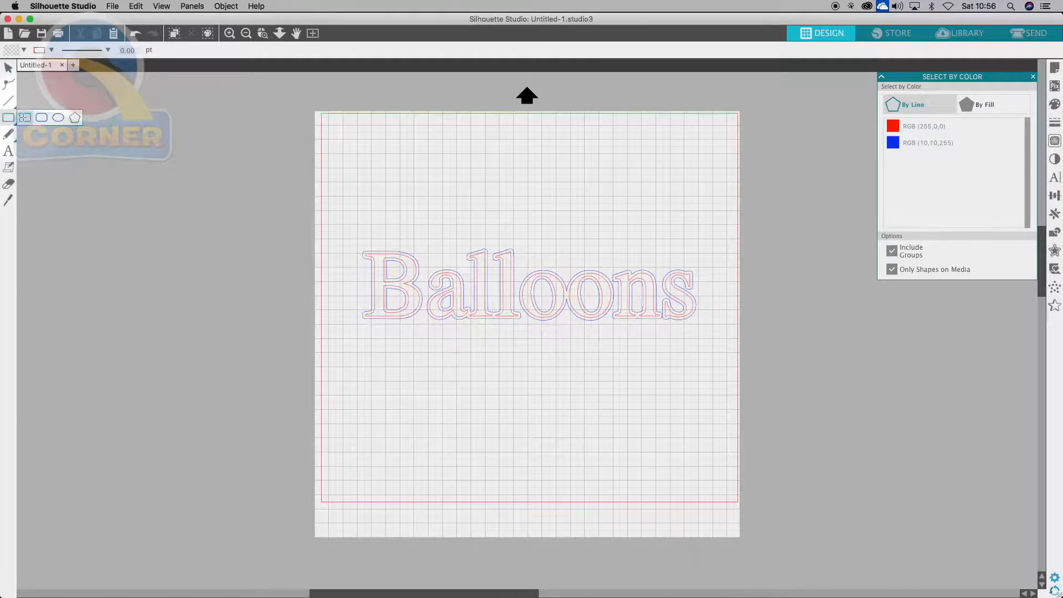
pyautogui.moveTo(671, 194); pyautogui.dragTo(680, 246)
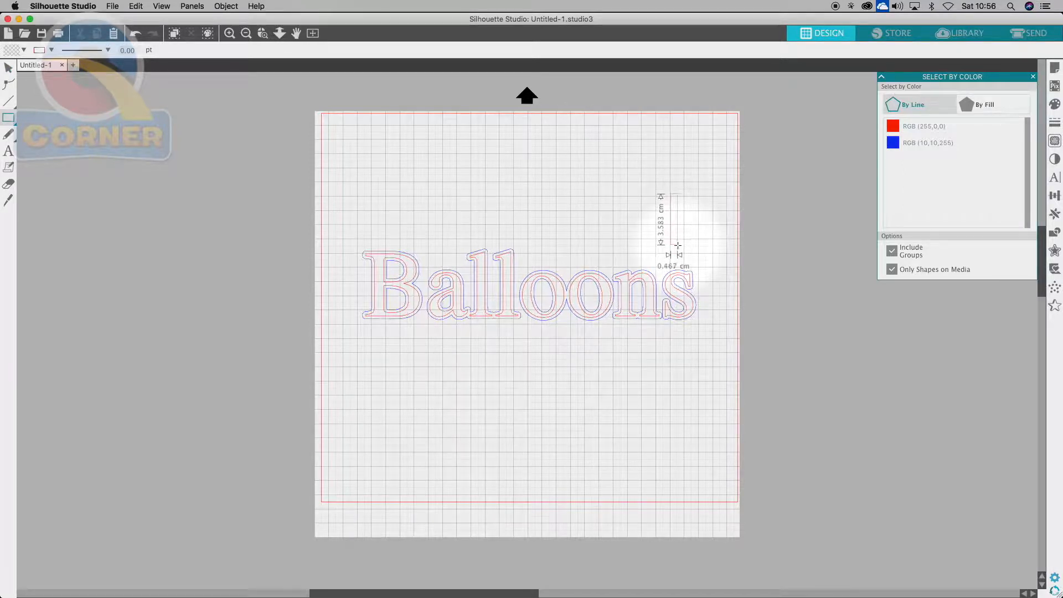
pyautogui.moveTo(678, 246); pyautogui.dragTo(678, 246)
pyautogui.click(8, 67)
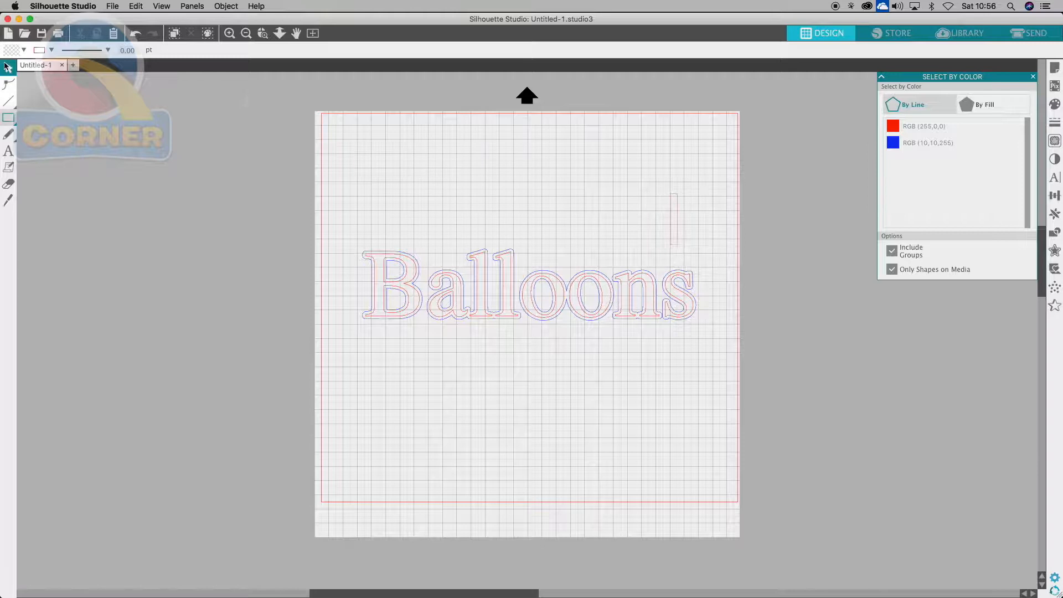
pyautogui.click(674, 228)
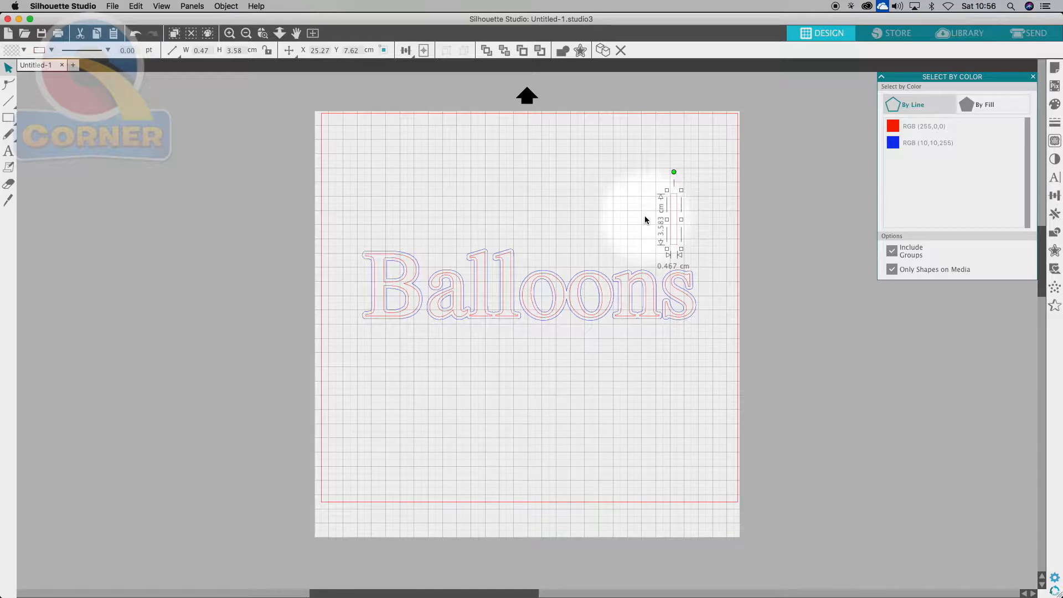
# - Add a 90° rotated copy, weld both bars into a cross, and resize it to 2.94 cm
pyautogui.click(1054, 215)
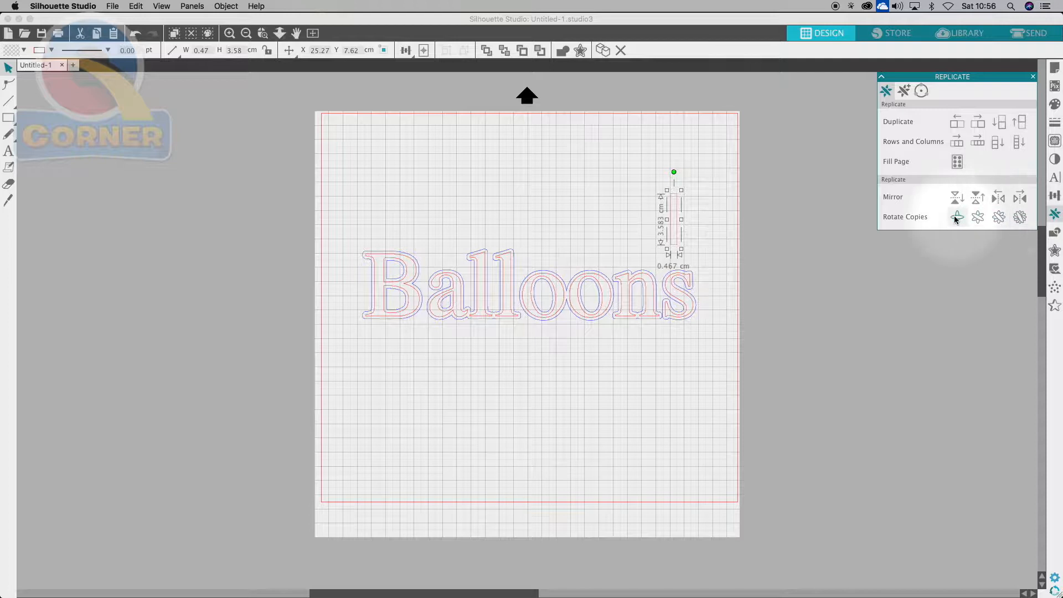
pyautogui.click(954, 217)
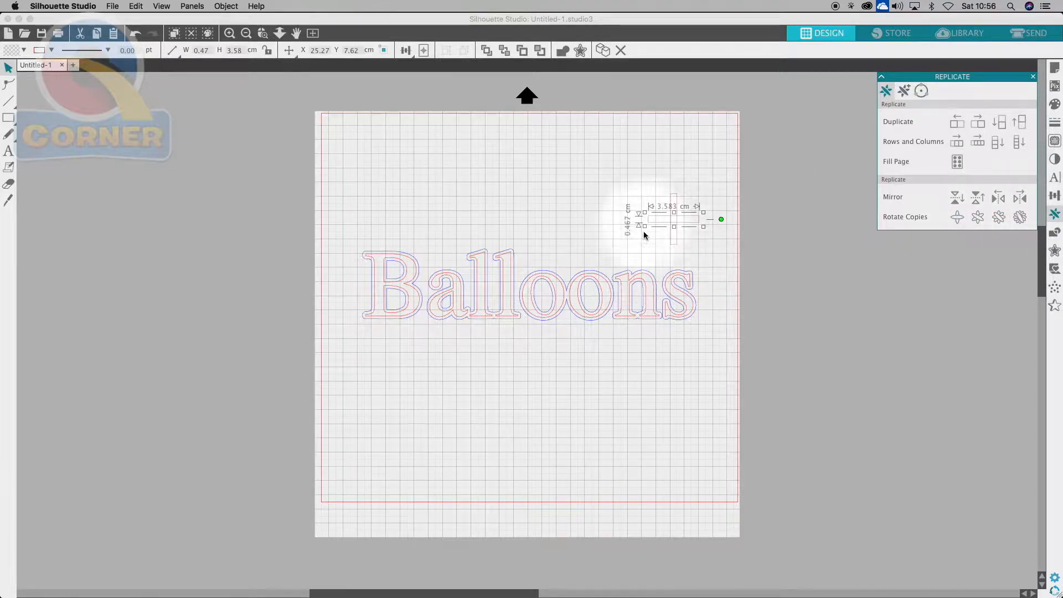
pyautogui.click(664, 156)
pyautogui.moveTo(626, 176); pyautogui.dragTo(688, 240)
pyautogui.rightClick(673, 222)
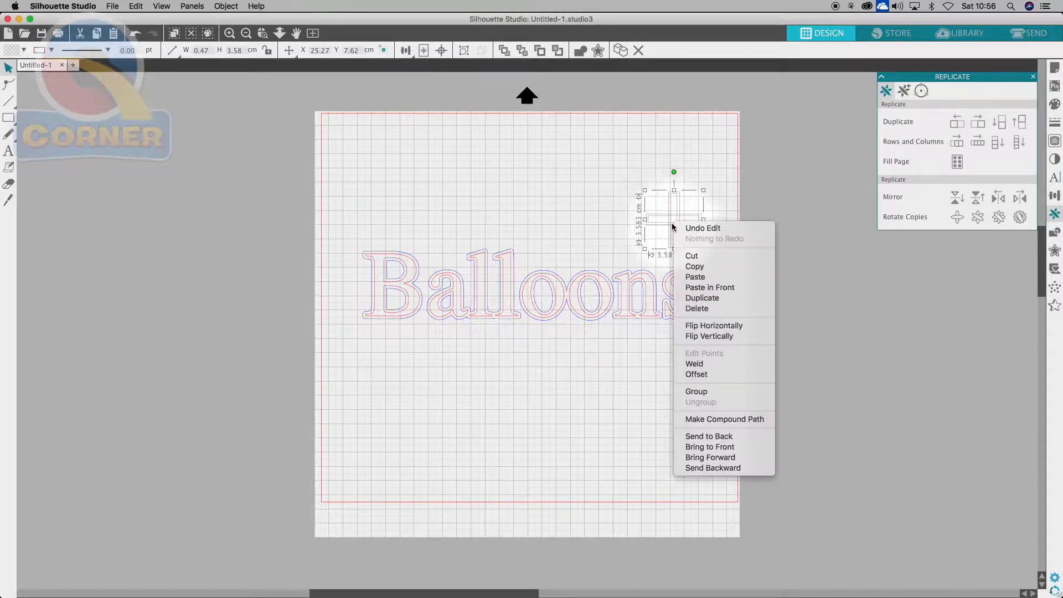
pyautogui.click(695, 364)
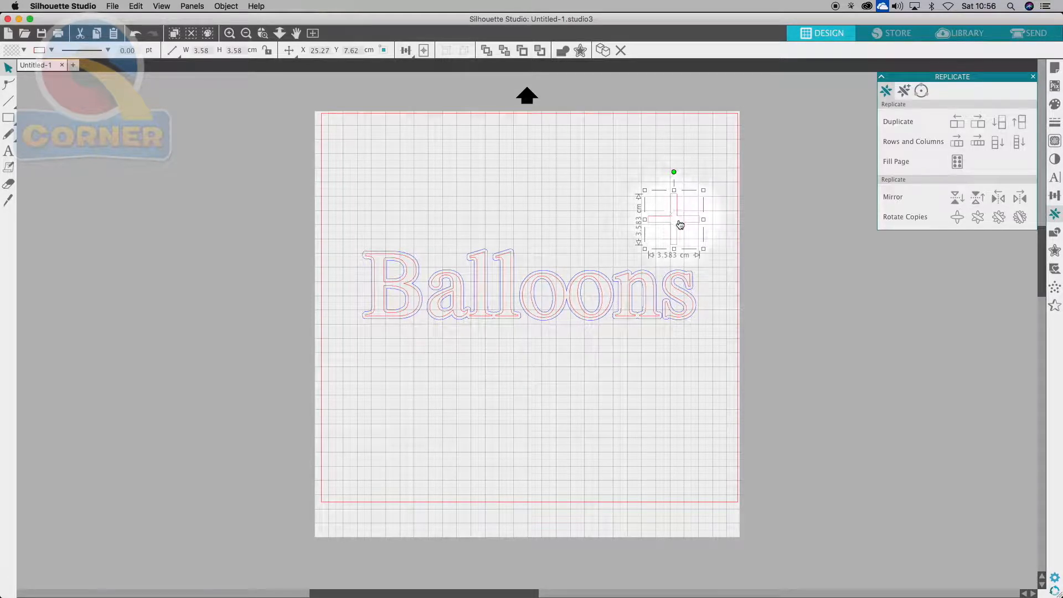
pyautogui.moveTo(680, 224); pyautogui.dragTo(672, 224)
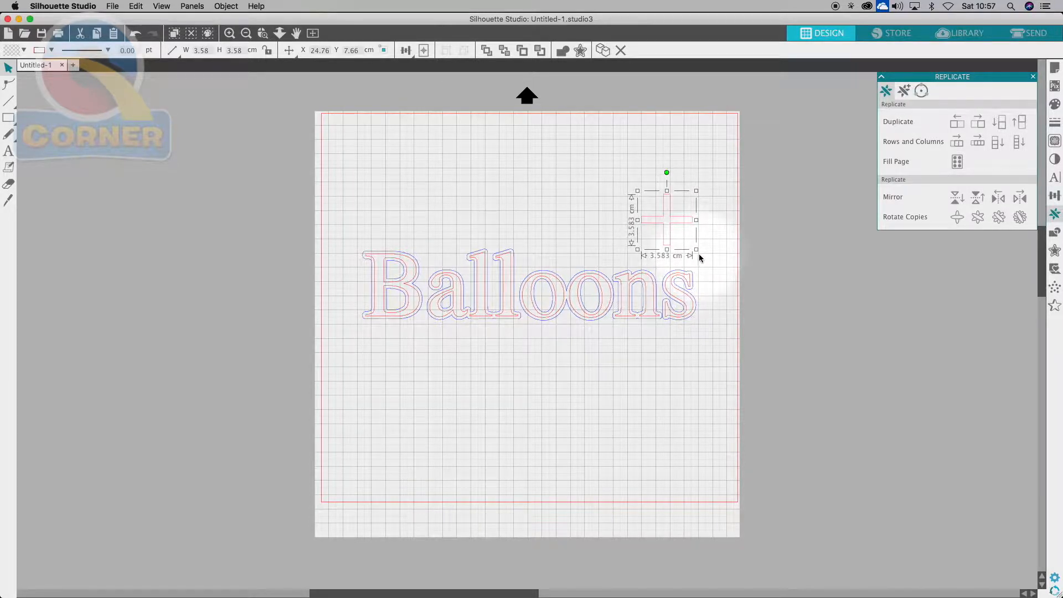
pyautogui.moveTo(698, 251); pyautogui.dragTo(677, 228)
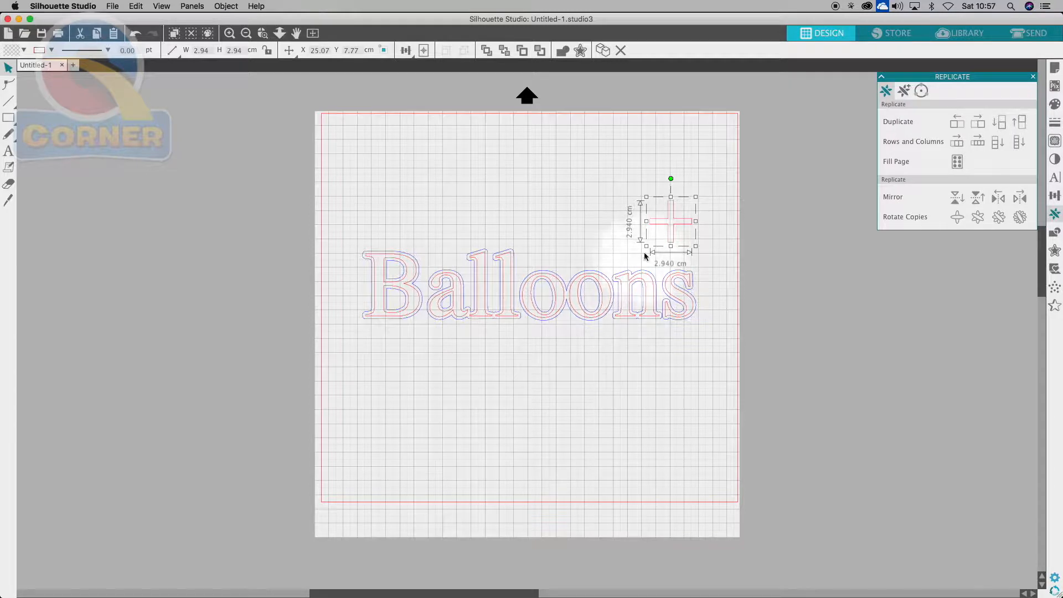
# - Make the cross outline black and place crosses below-left and top-right of Balloons
pyautogui.click(1055, 123)
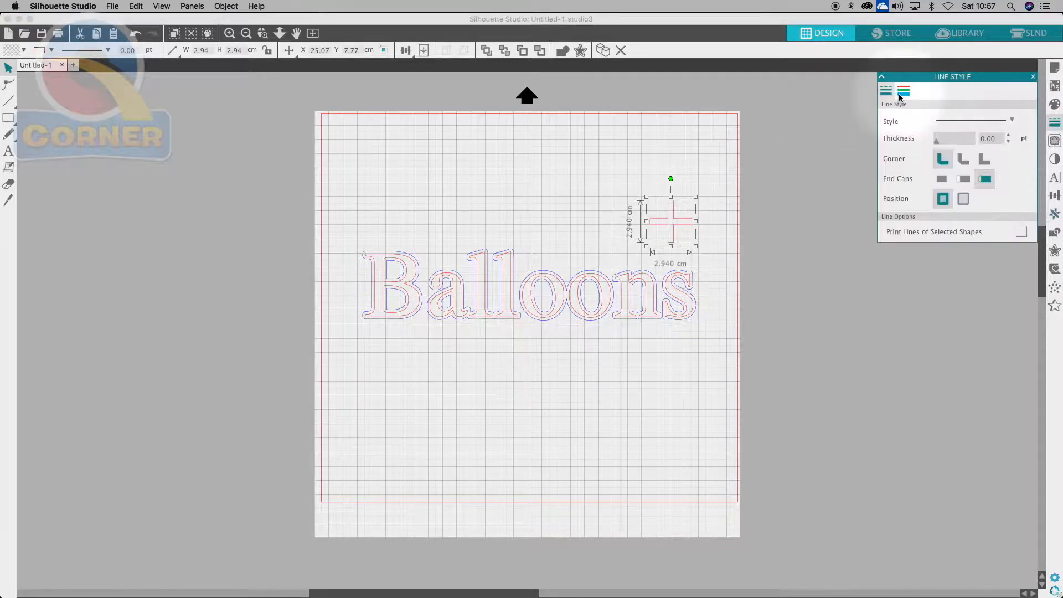
pyautogui.click(902, 93)
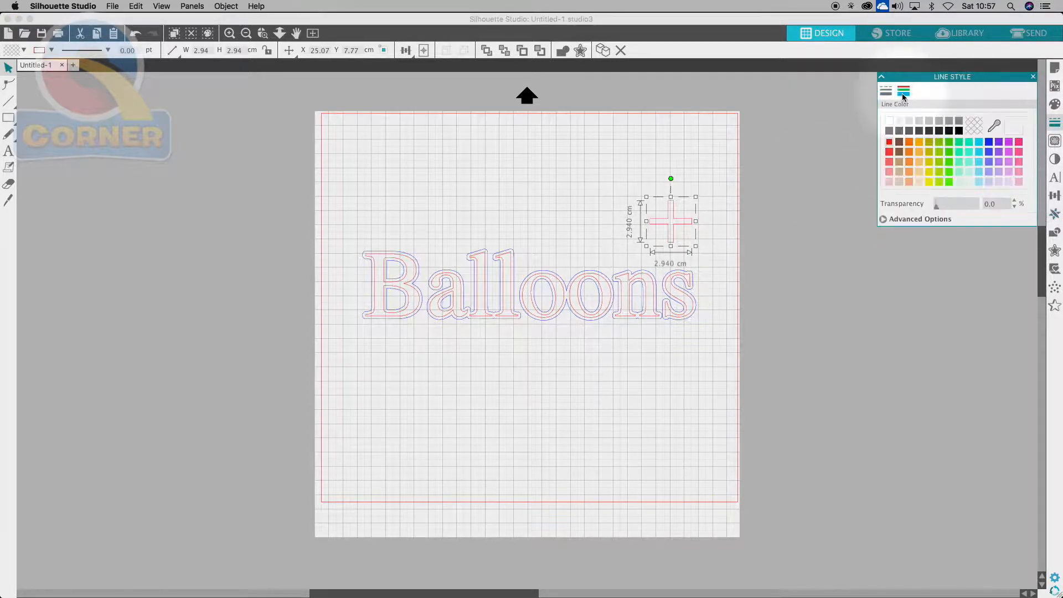
pyautogui.click(960, 132)
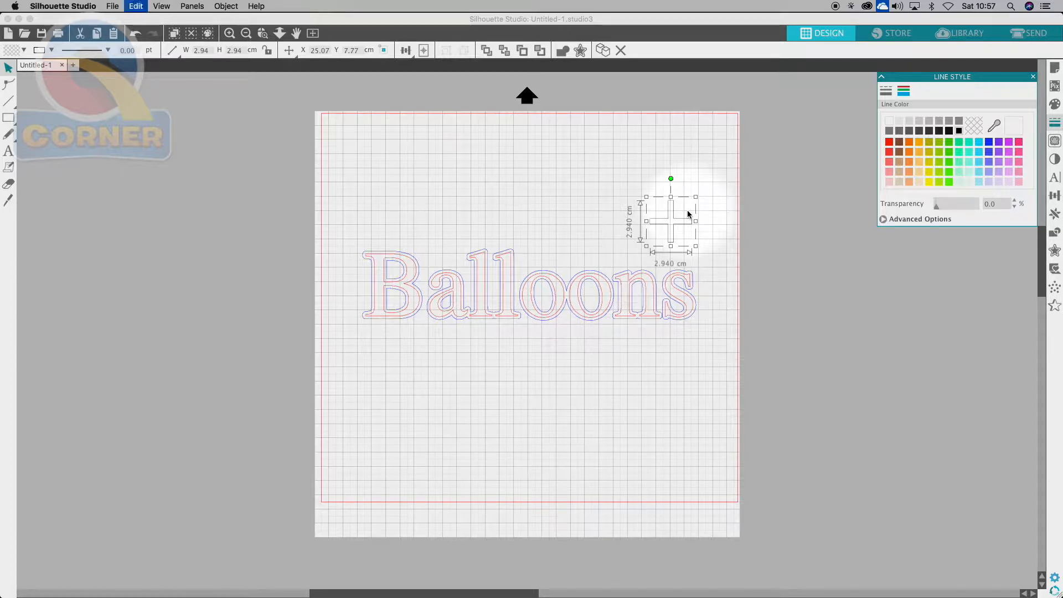
pyautogui.moveTo(688, 214); pyautogui.dragTo(352, 353)
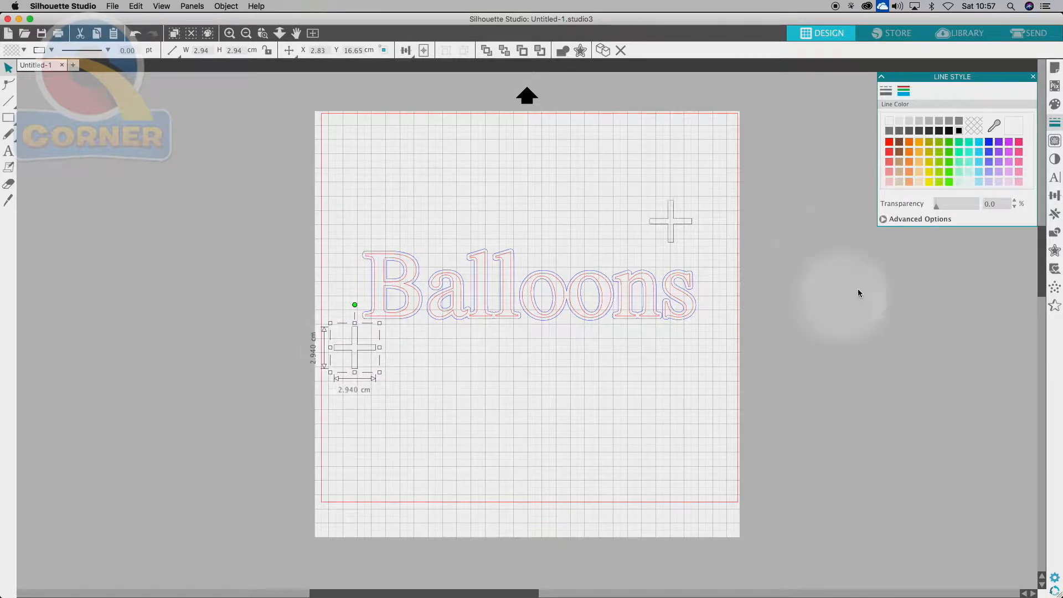
pyautogui.moveTo(677, 231); pyautogui.dragTo(701, 247)
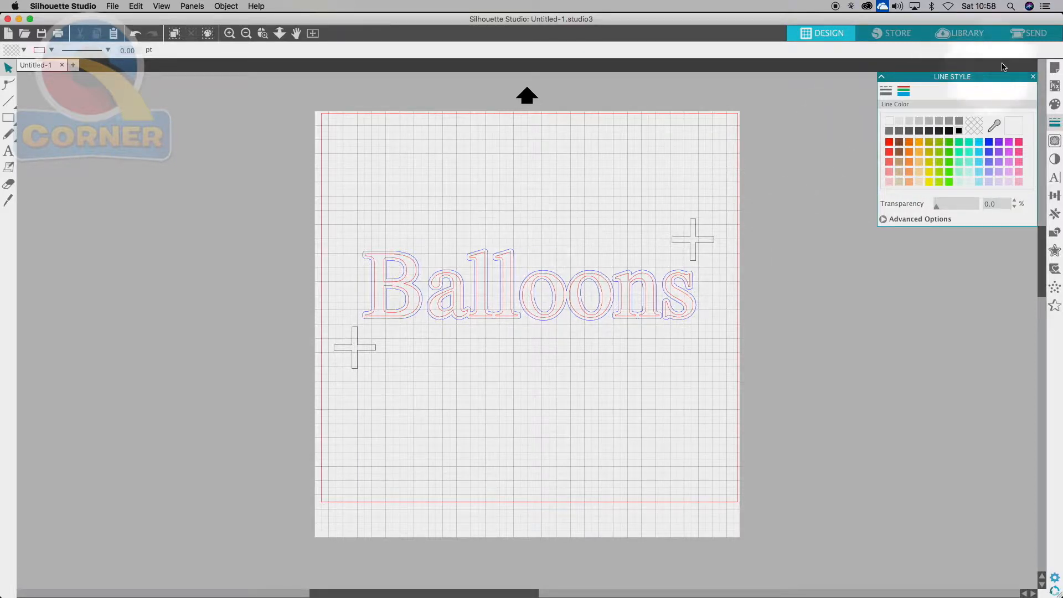
# - Show the Send cut settings by line colour and exclude the red lines from cutting
pyautogui.click(1025, 35)
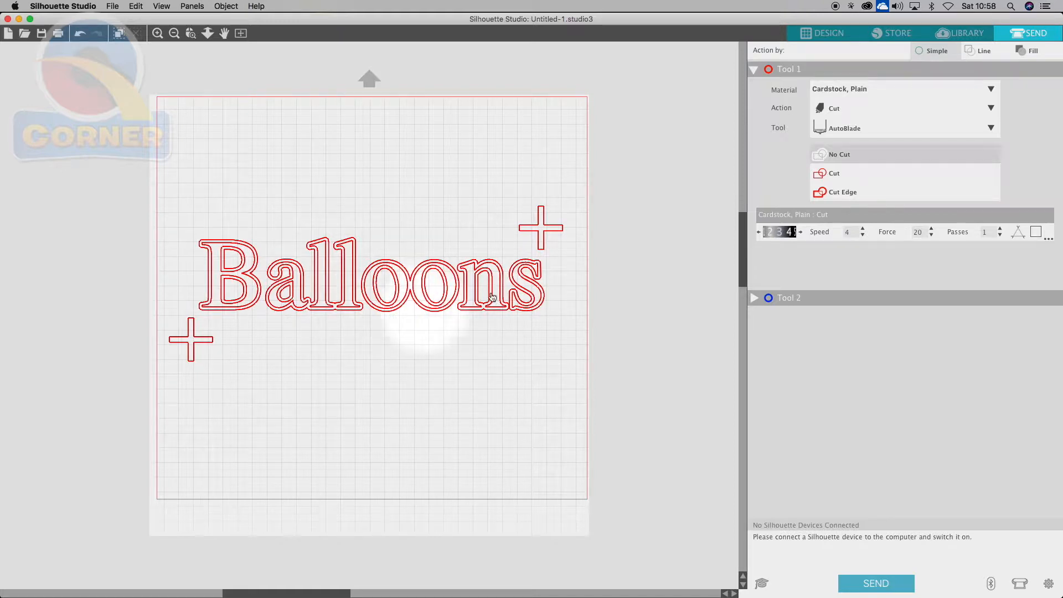
pyautogui.click(973, 49)
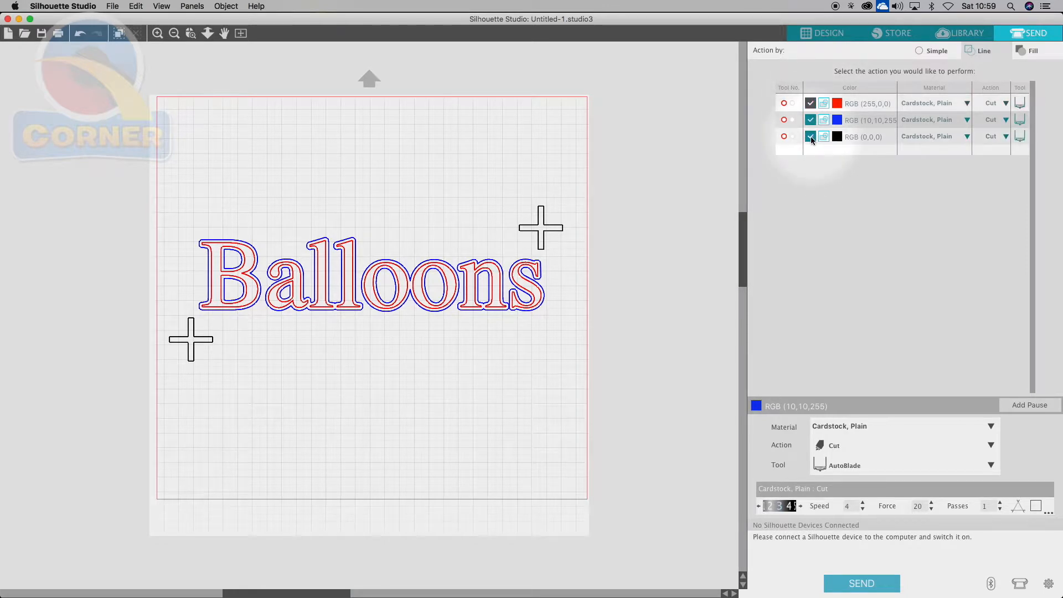
pyautogui.click(811, 104)
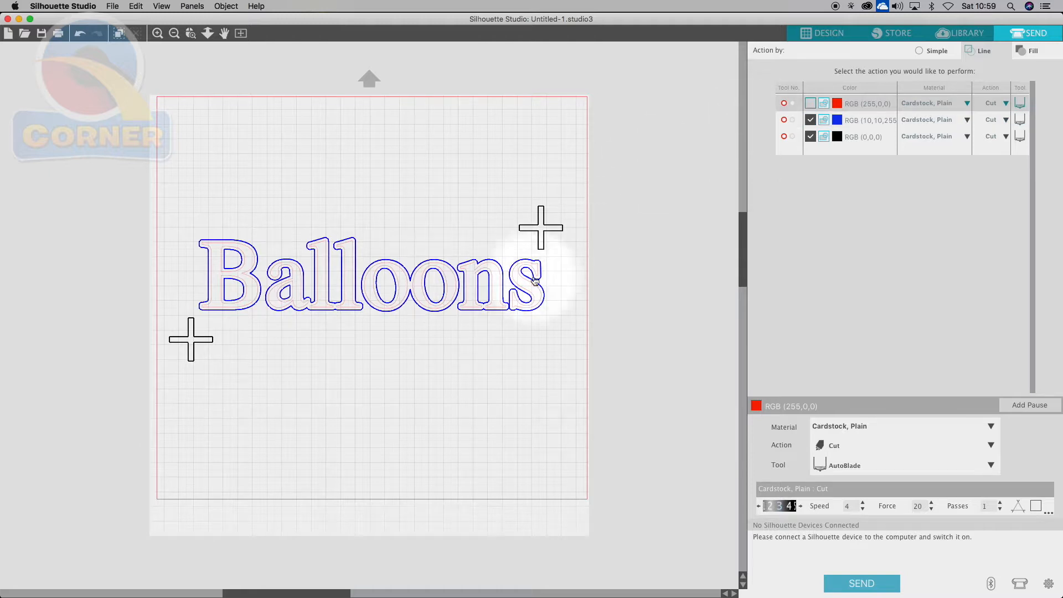
# - Exclude the blue lines, re-include the red lines, and set red's material to Vinyl, Matte
pyautogui.click(810, 119)
pyautogui.click(812, 103)
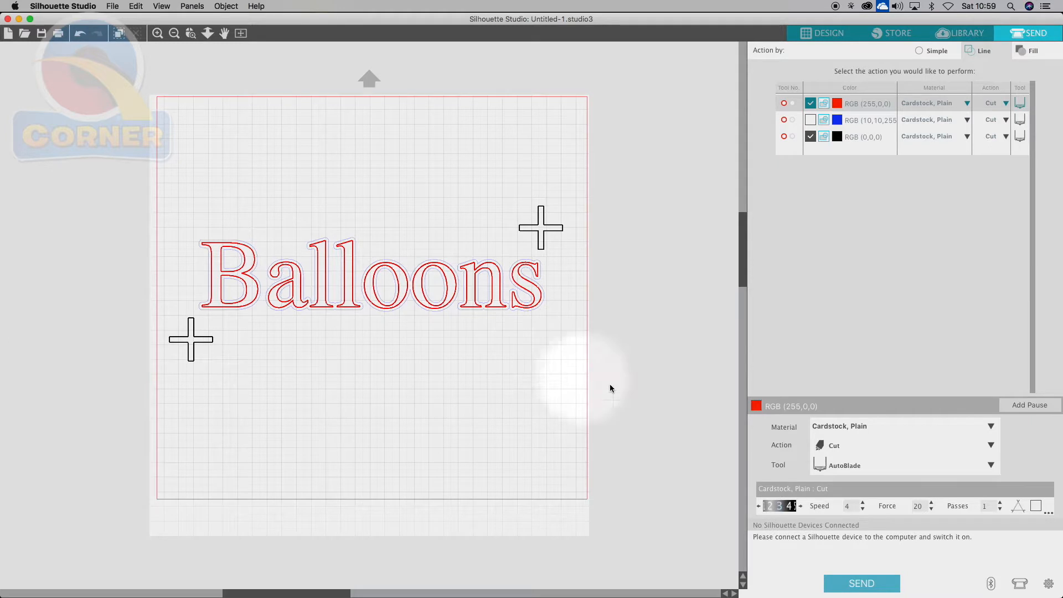
pyautogui.click(909, 424)
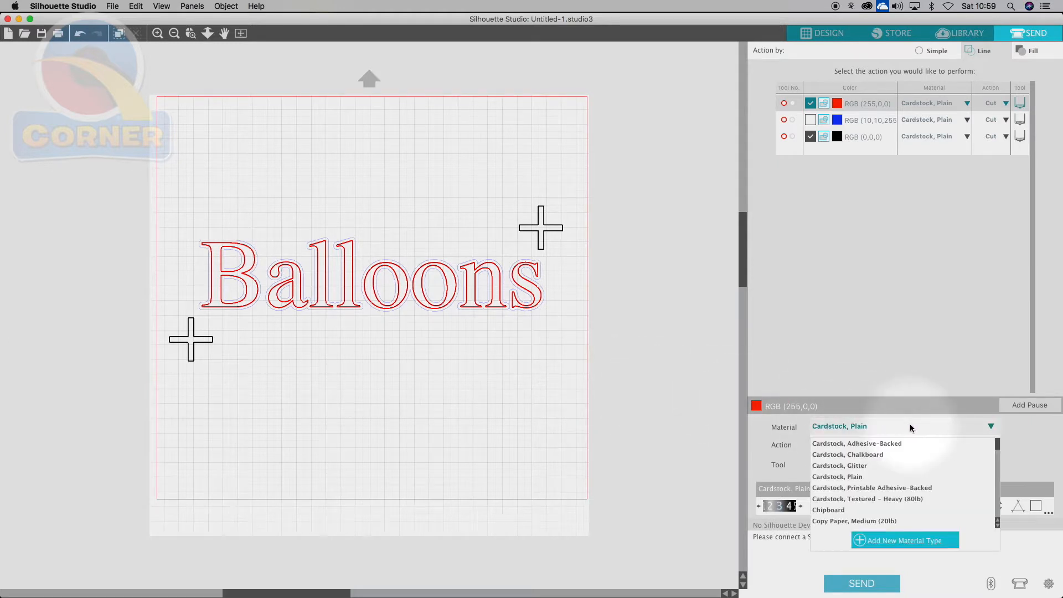
pyautogui.moveTo(997, 450); pyautogui.dragTo(997, 510)
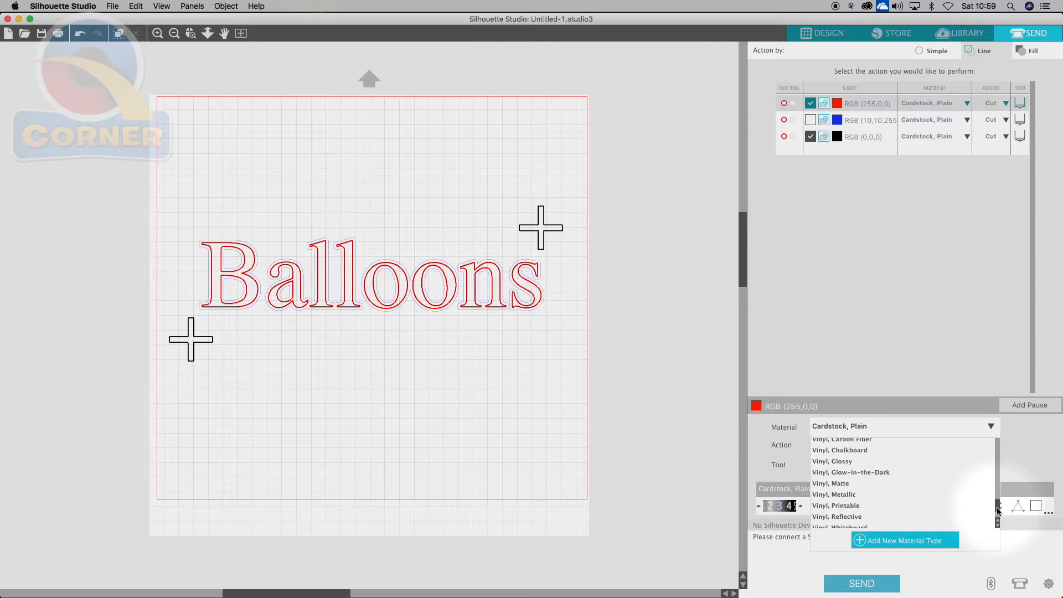
pyautogui.click(830, 483)
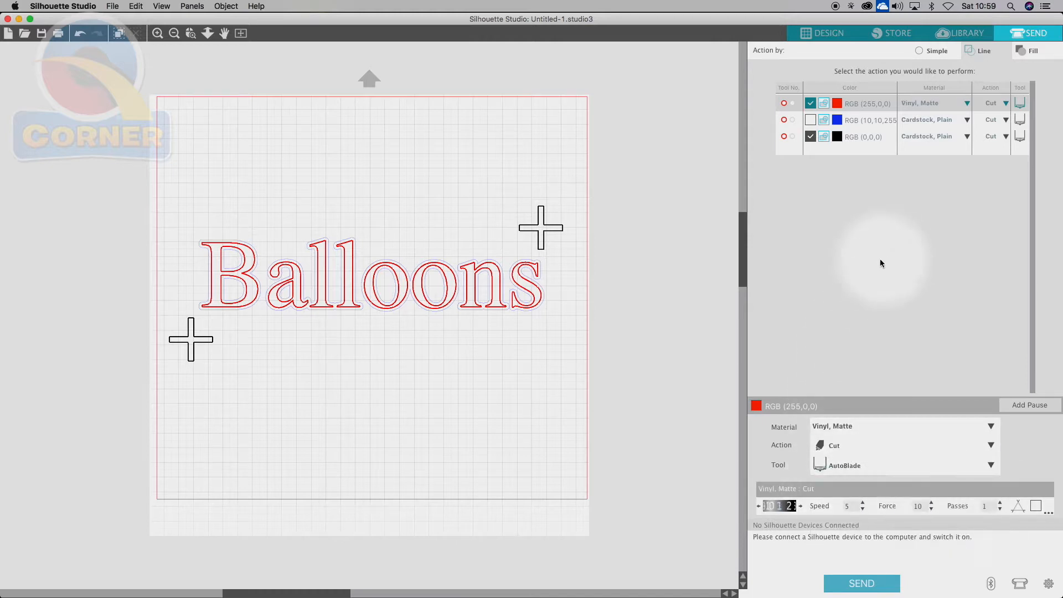
# - Set the blue lines' material to Vinyl, Matte
pyautogui.click(968, 122)
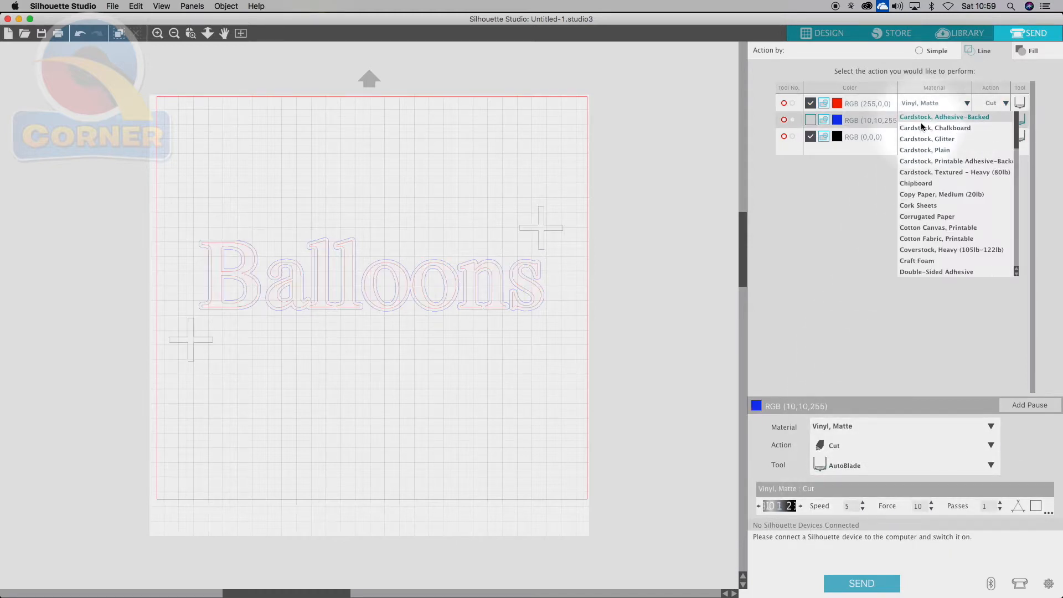
pyautogui.moveTo(1018, 139); pyautogui.dragTo(1025, 248)
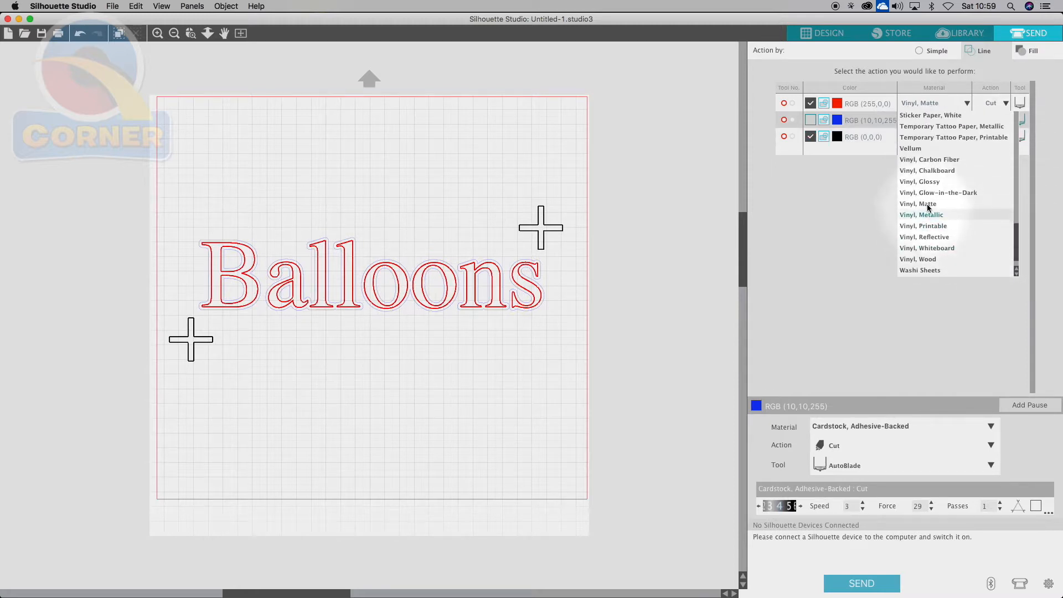
pyautogui.click(929, 203)
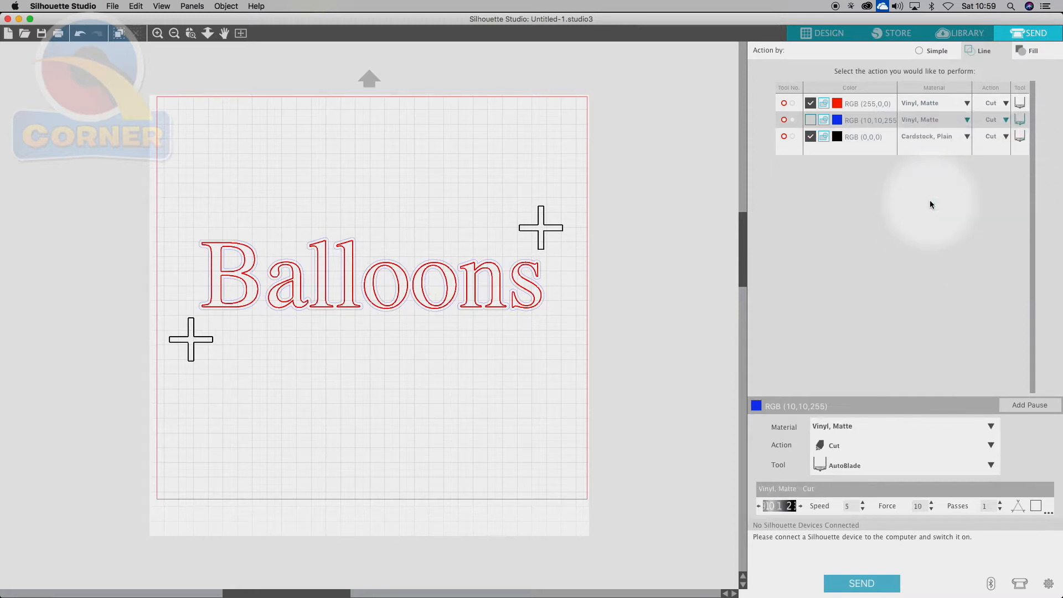
# - Set the black cross lines' material to Vinyl, Matte
pyautogui.click(970, 137)
pyautogui.moveTo(1017, 161); pyautogui.dragTo(1016, 257)
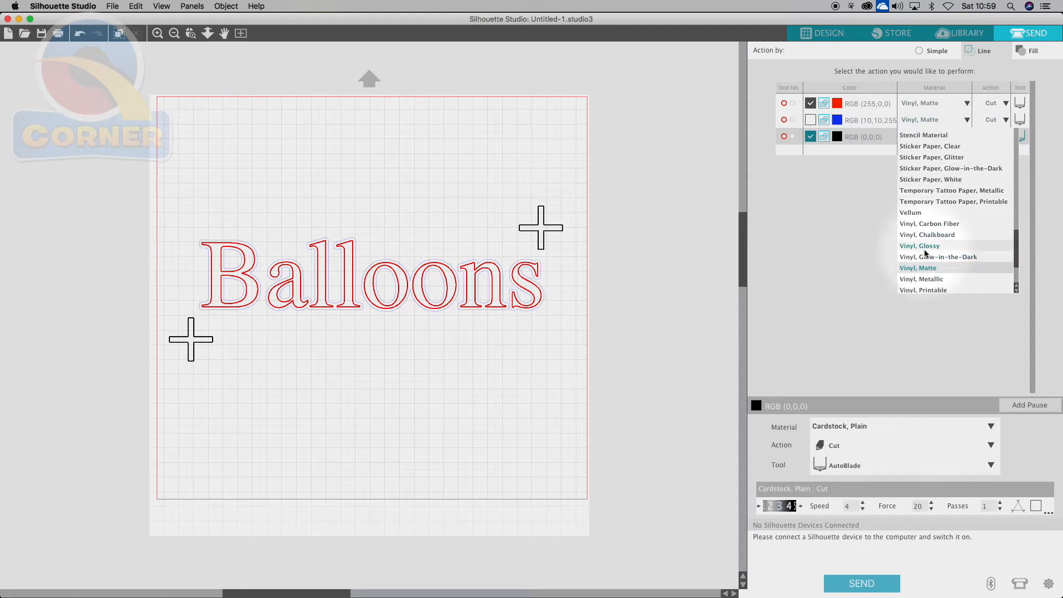
pyautogui.click(924, 103)
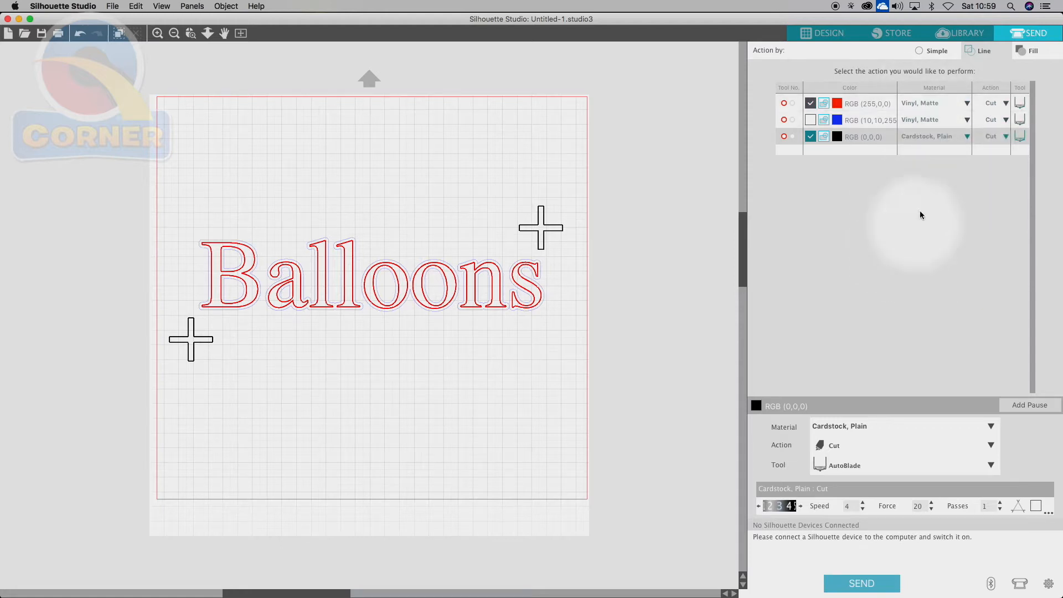
pyautogui.click(965, 139)
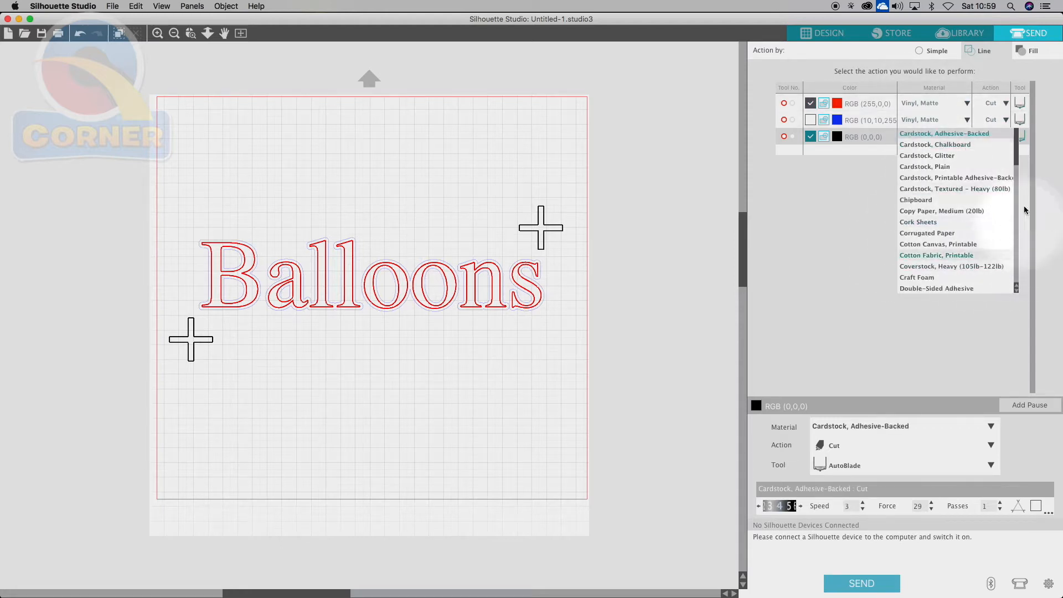
pyautogui.moveTo(1017, 158); pyautogui.dragTo(1014, 268)
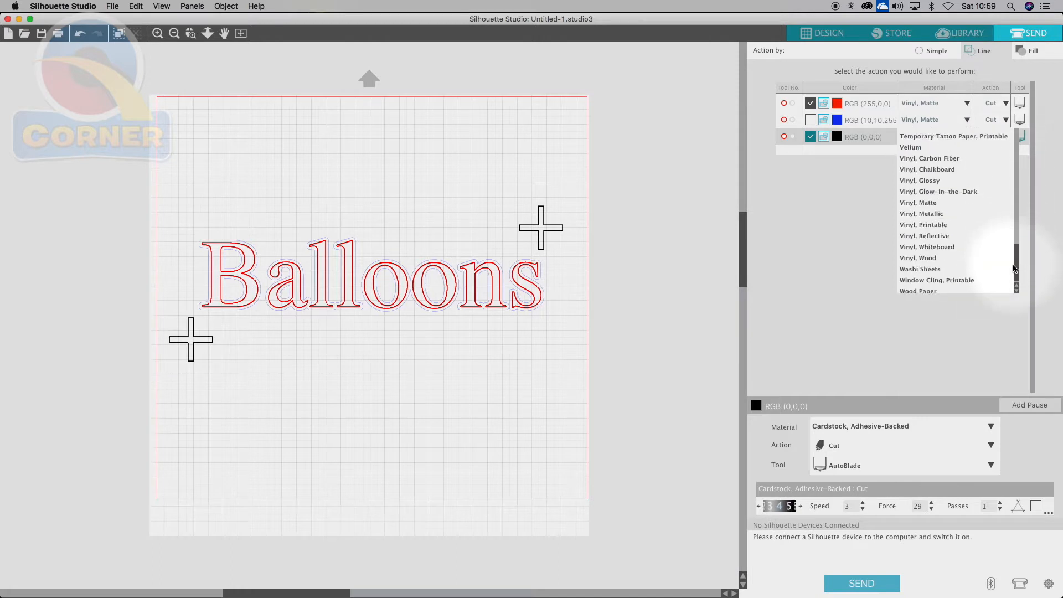
pyautogui.click(934, 204)
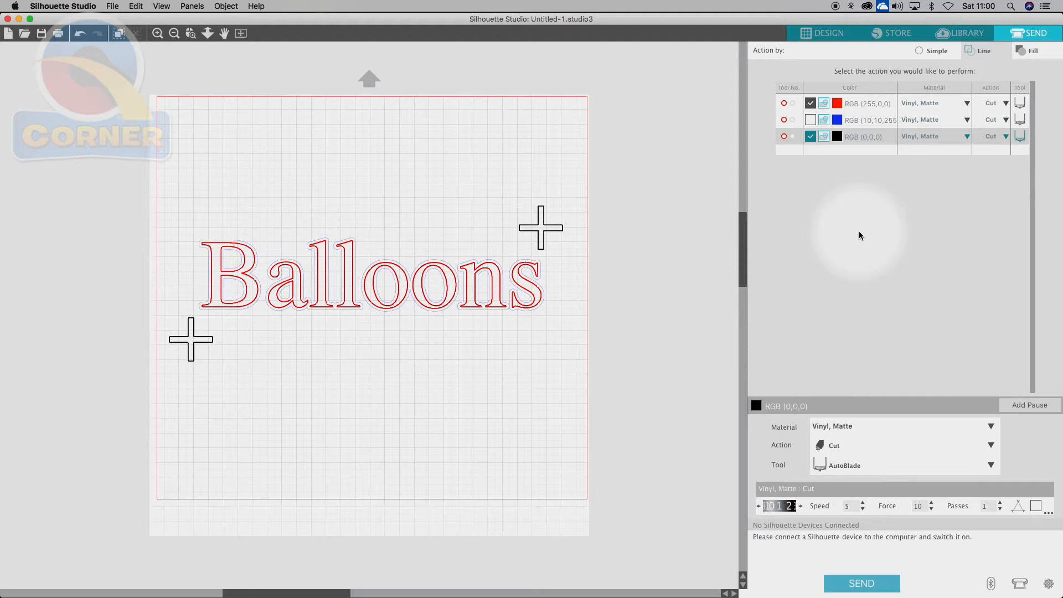